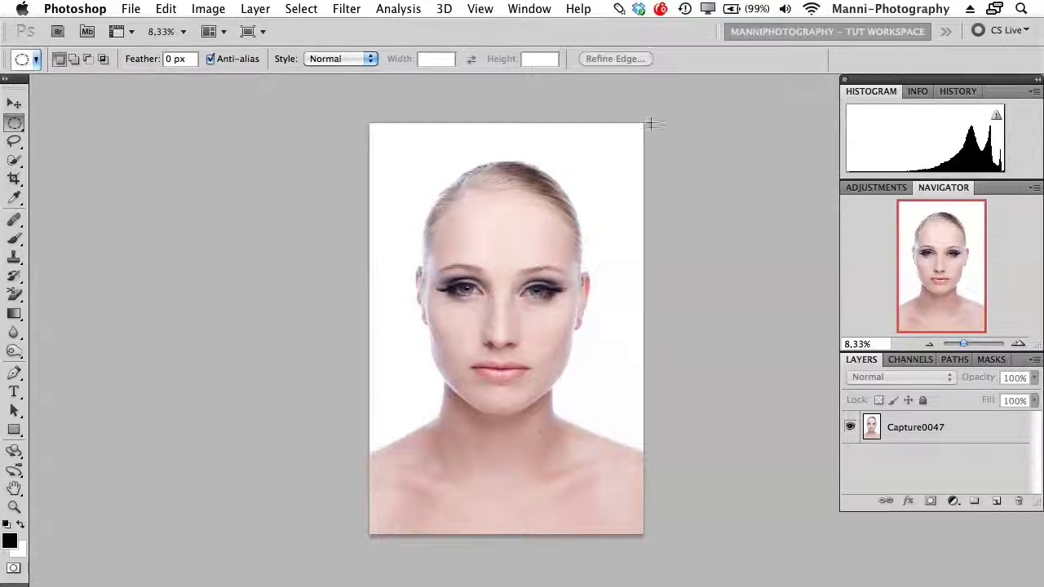
Move the portrait and the floating panel group closer together in the workspace, and enlarge the panel group
{"action": "left_click_drag", "start_coordinate": [904, 80], "coordinate": [693, 91]}
{"action": "left_click_drag", "start_coordinate": [538, 211], "coordinate": [266, 223]}
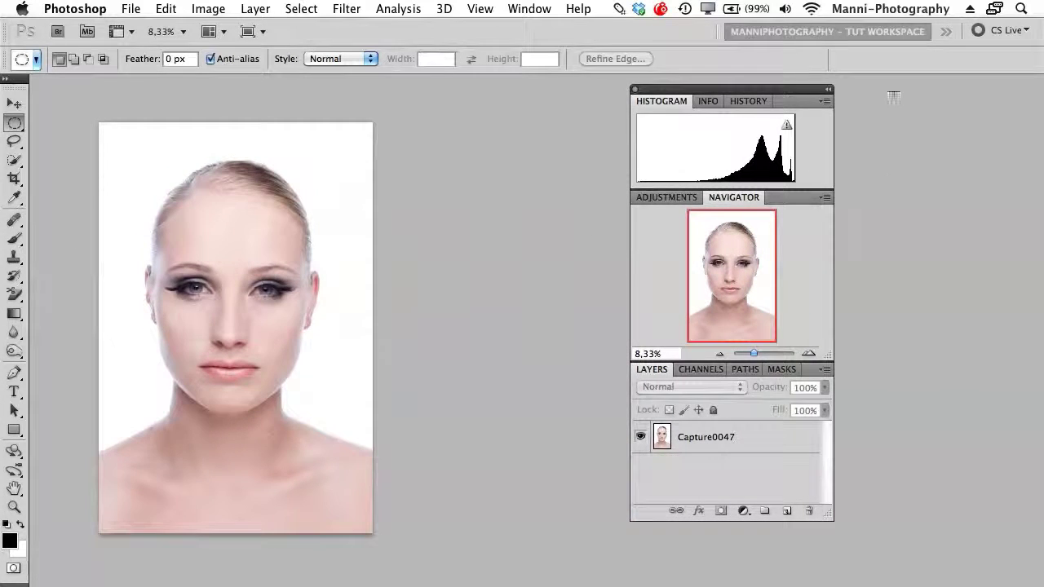
{"action": "left_click_drag", "start_coordinate": [806, 101], "coordinate": [656, 111]}
{"action": "left_click_drag", "start_coordinate": [679, 529], "coordinate": [696, 560]}
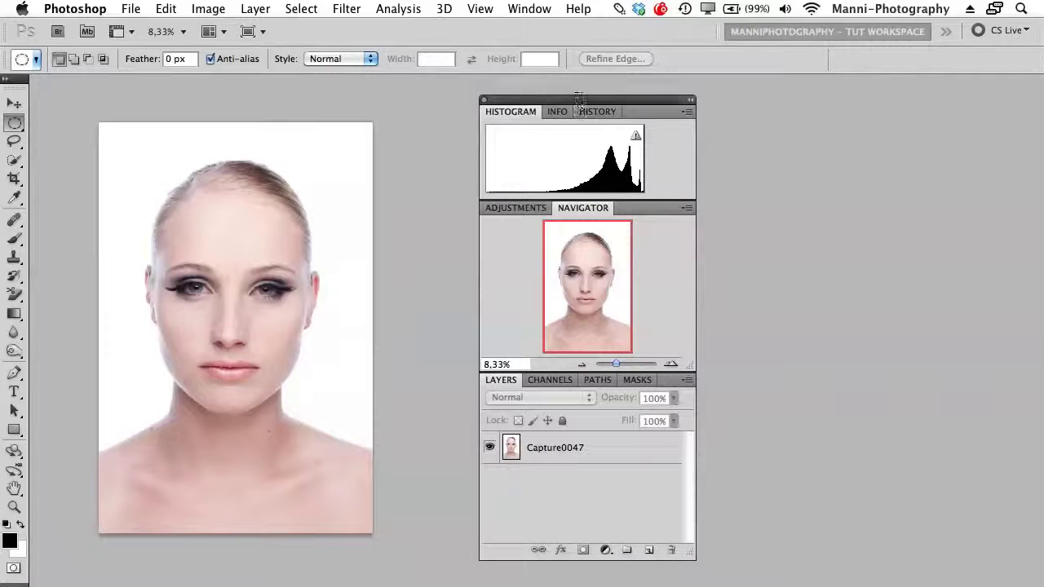
{"action": "left_click_drag", "start_coordinate": [576, 101], "coordinate": [567, 87]}
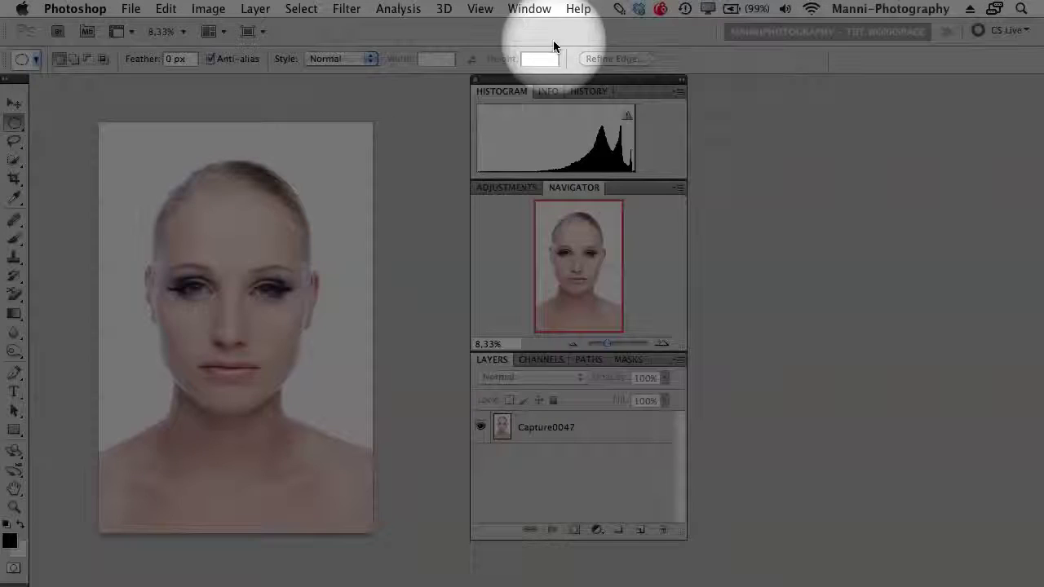
Show the Actions panel and dock it in the group with Histogram, Info and History
{"action": "left_click", "coordinate": [530, 9]}
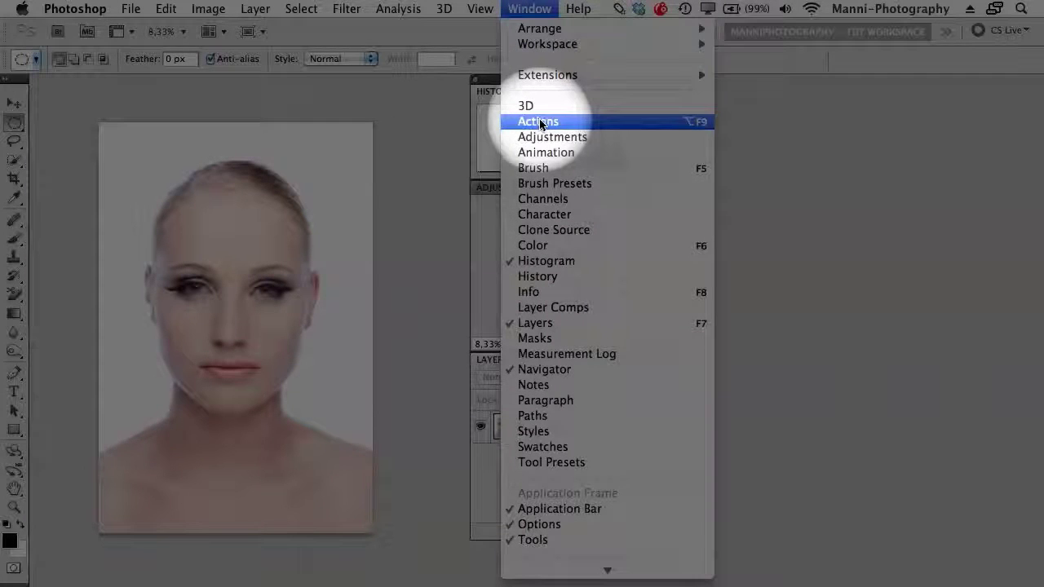
{"action": "left_click", "coordinate": [538, 123]}
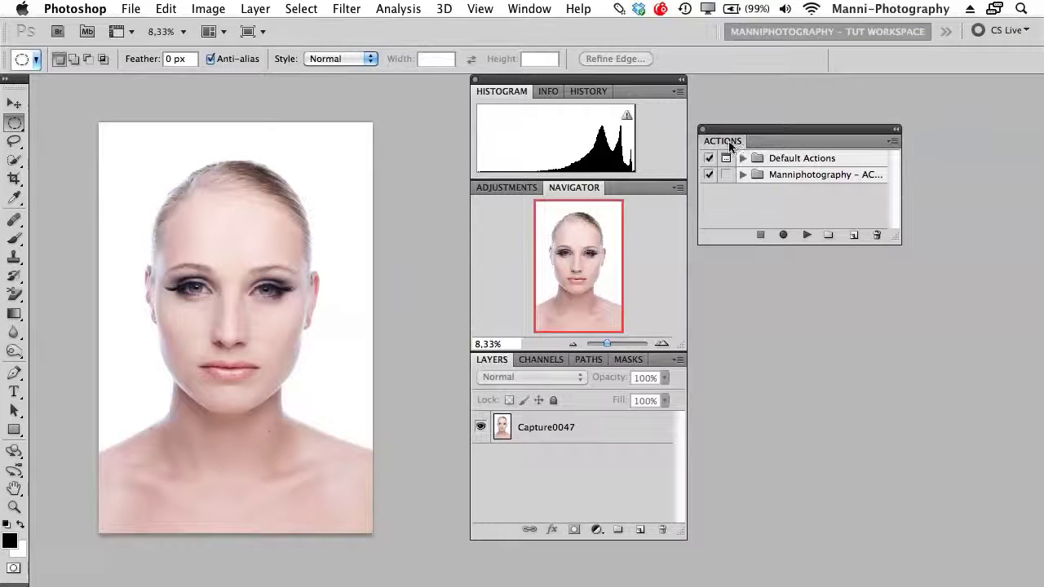
{"action": "left_click_drag", "start_coordinate": [731, 145], "coordinate": [631, 95]}
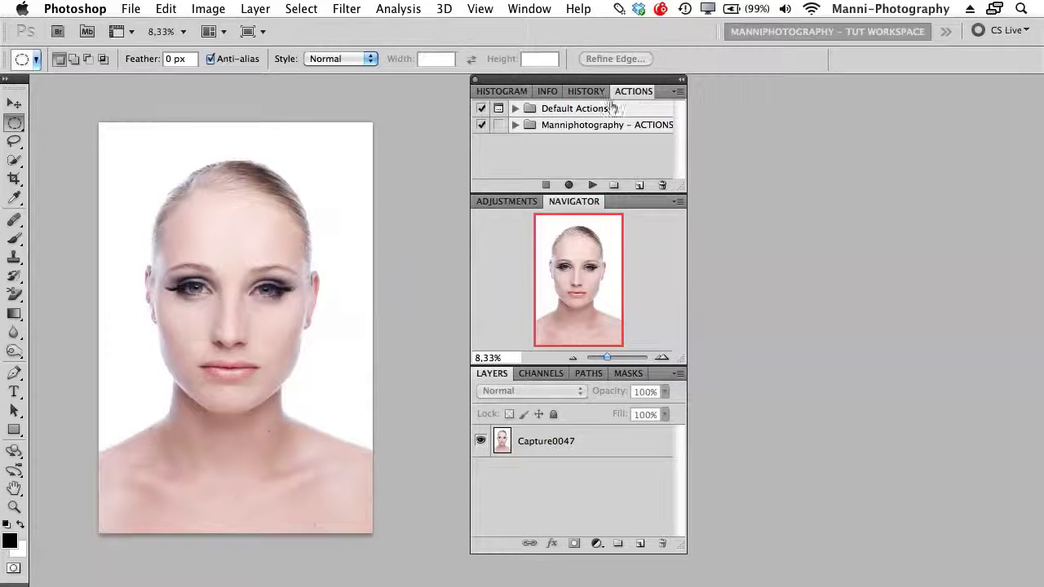
Inspect the existing action sets and widen the panel group so their full names fit
{"action": "left_click", "coordinate": [559, 113]}
{"action": "left_click", "coordinate": [571, 126]}
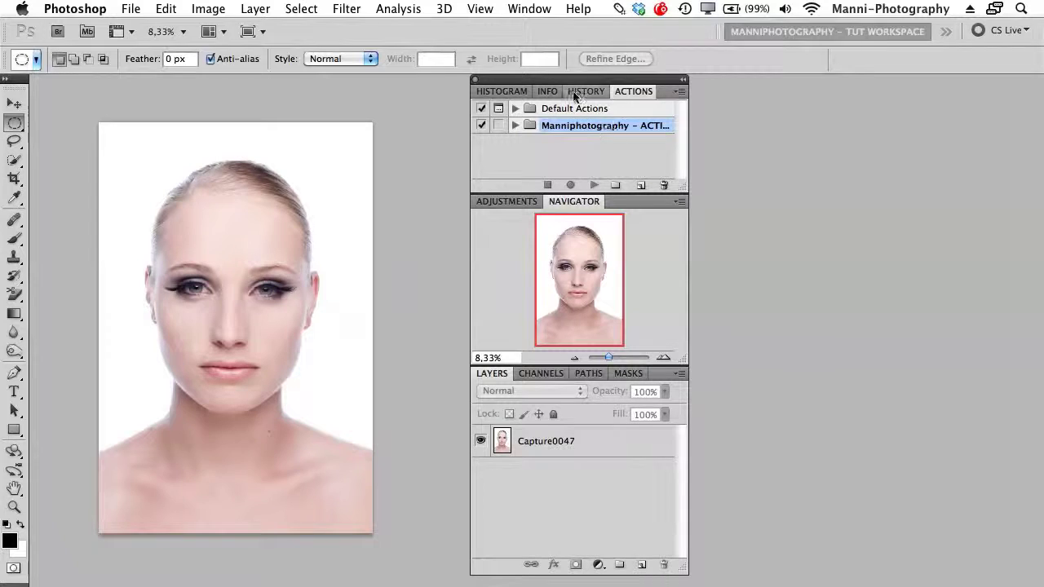
{"action": "left_click", "coordinate": [577, 112]}
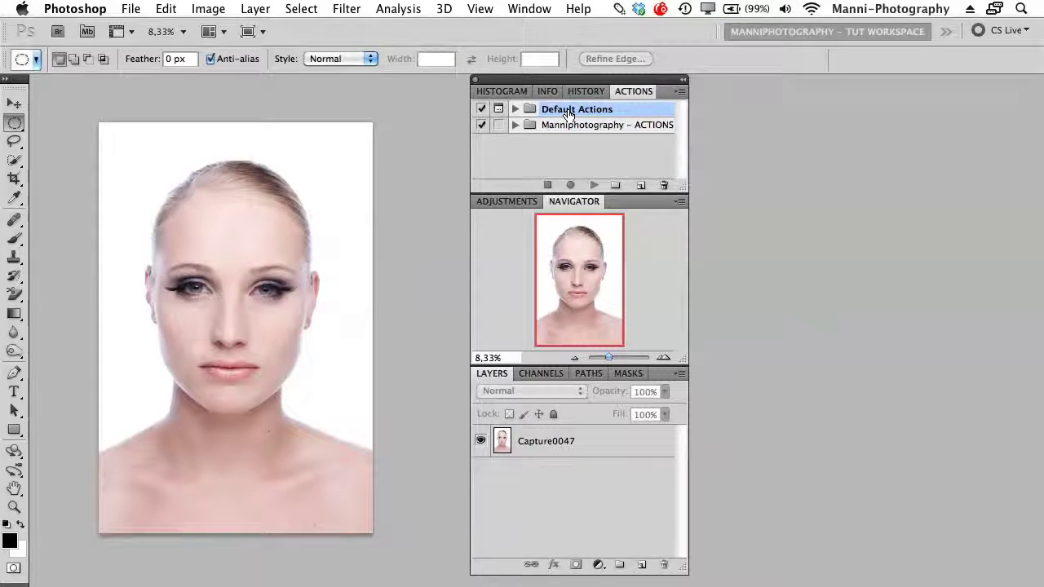
{"action": "left_click", "coordinate": [515, 108]}
{"action": "left_click", "coordinate": [515, 109]}
{"action": "left_click", "coordinate": [553, 126]}
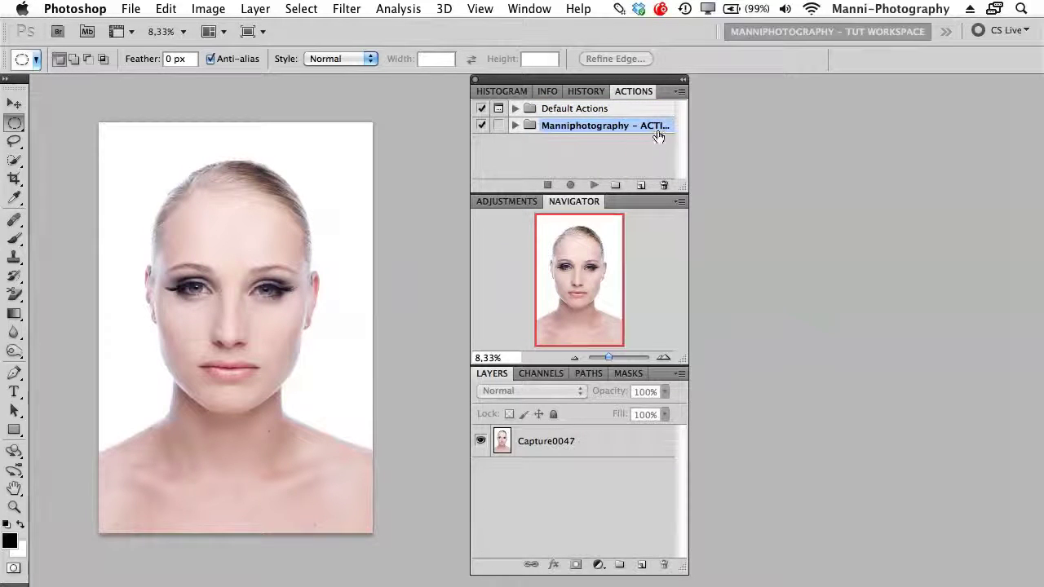
{"action": "left_click_drag", "start_coordinate": [684, 201], "coordinate": [759, 187]}
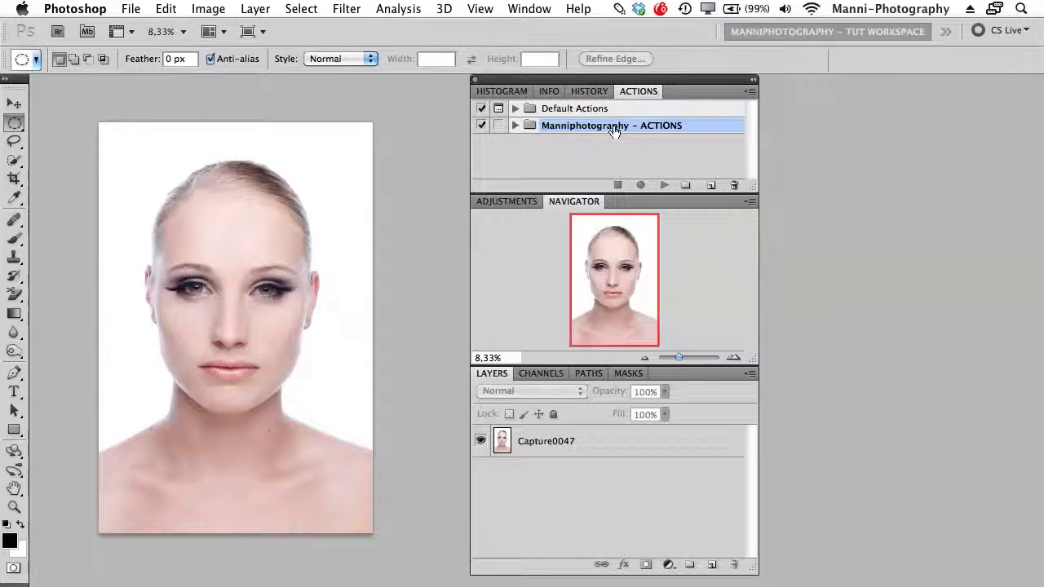
{"action": "left_click", "coordinate": [516, 168]}
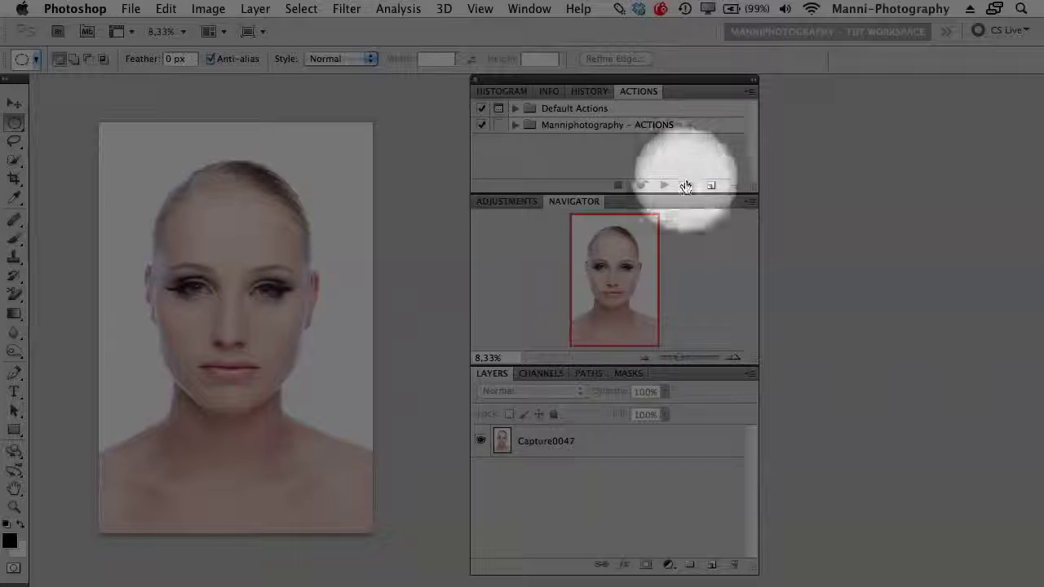
Create a new action set named "KIKI - MANNIPHOTO"
{"action": "left_click", "coordinate": [687, 190]}
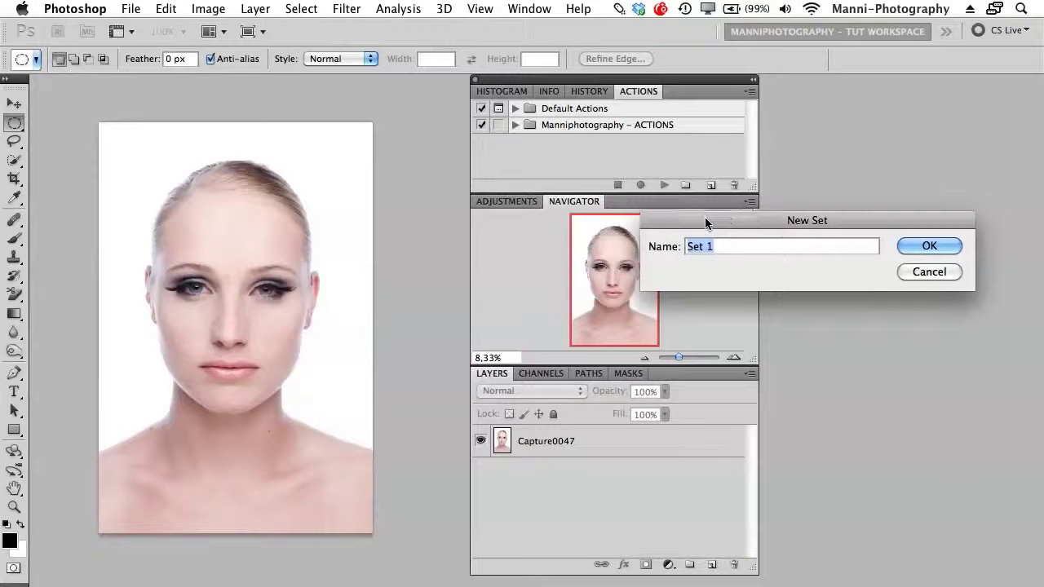
{"action": "left_click_drag", "start_coordinate": [706, 220], "coordinate": [412, 188]}
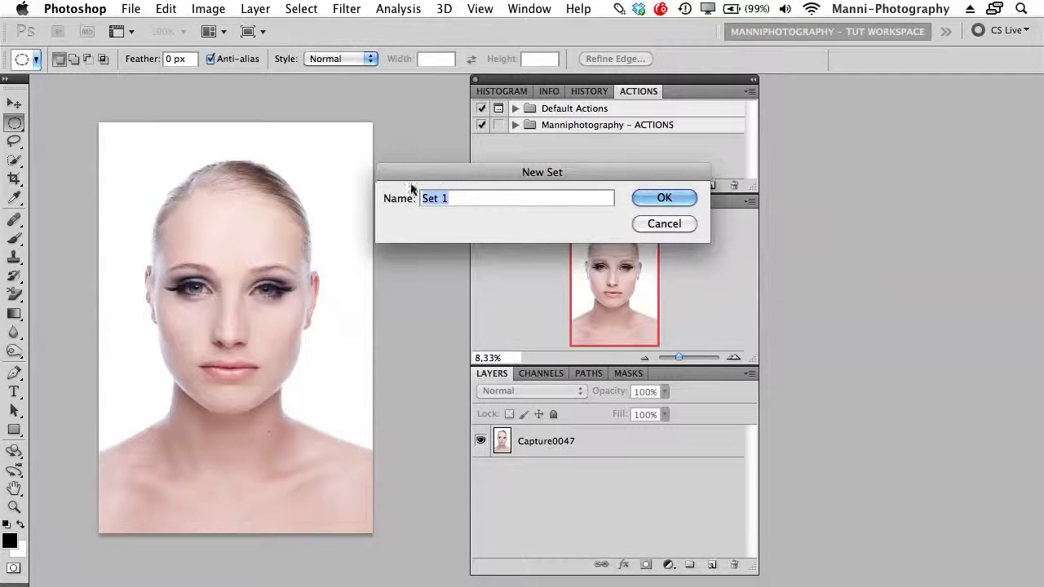
{"action": "left_click", "coordinate": [476, 207]}
{"action": "left_click_drag", "start_coordinate": [477, 207], "coordinate": [420, 200]}
{"action": "key", "text": "BackSpace"}
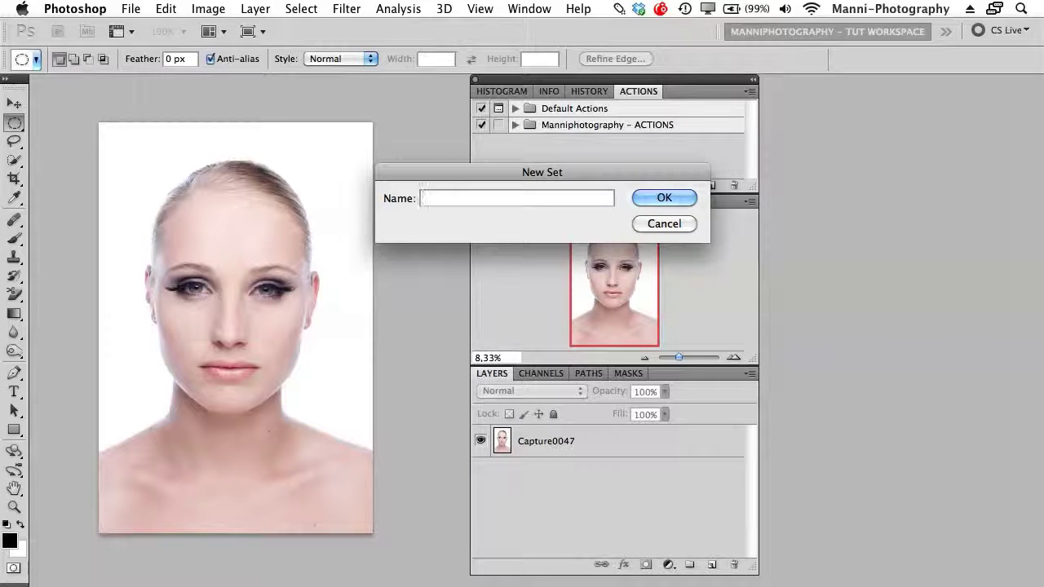
{"action": "type", "text": "KIKI"}
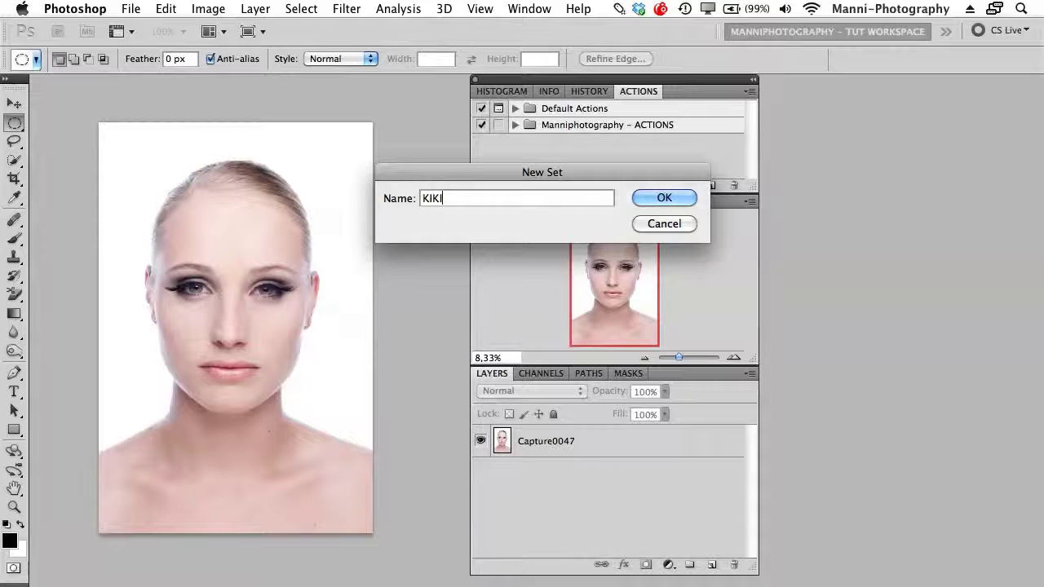
{"action": "type", "text": " - MANNIPHOTO"}
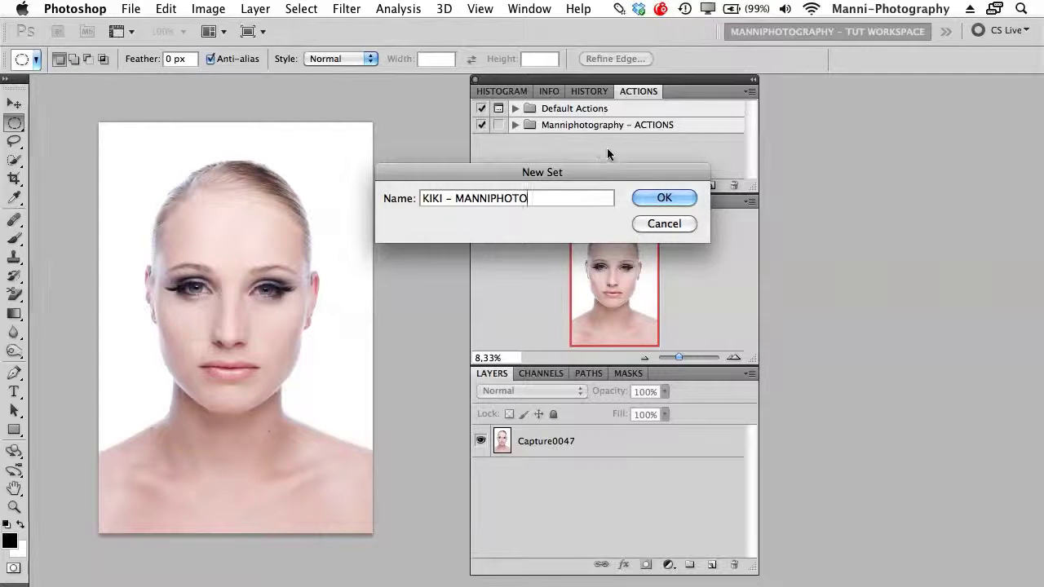
{"action": "left_click", "coordinate": [668, 198]}
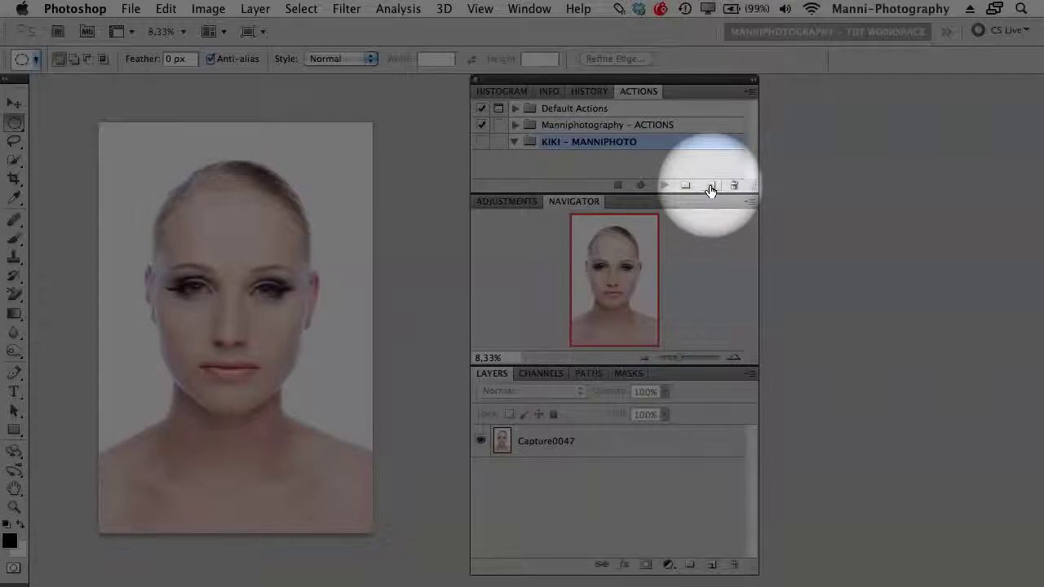
Create a "Black & White" action in the KIKI - MANNIPHOTO set with no function key and the colour Red, and start recording
{"action": "left_click", "coordinate": [709, 186]}
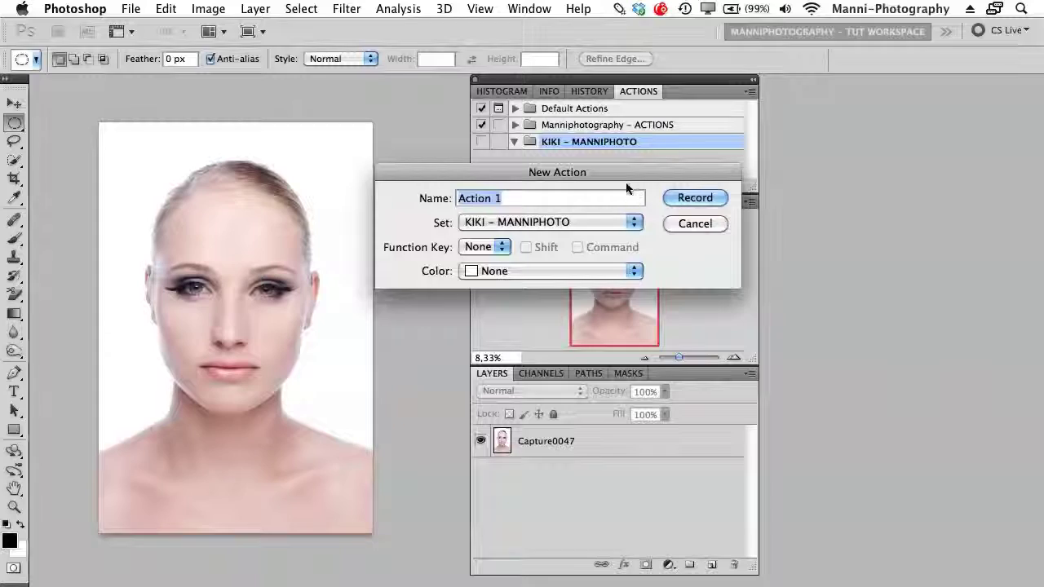
{"action": "left_click_drag", "start_coordinate": [637, 173], "coordinate": [609, 187]}
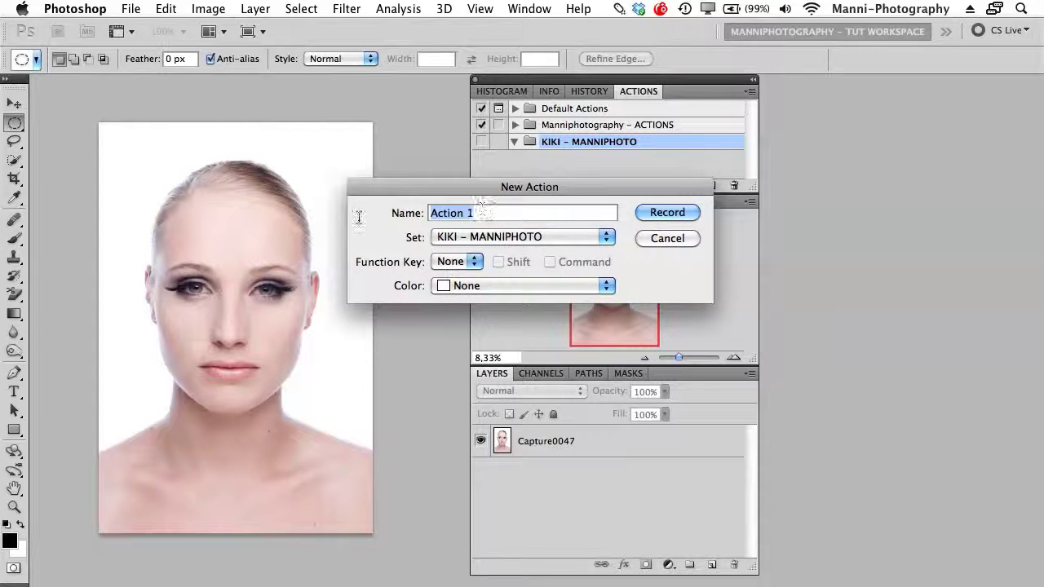
{"action": "key", "text": "BackSpace"}
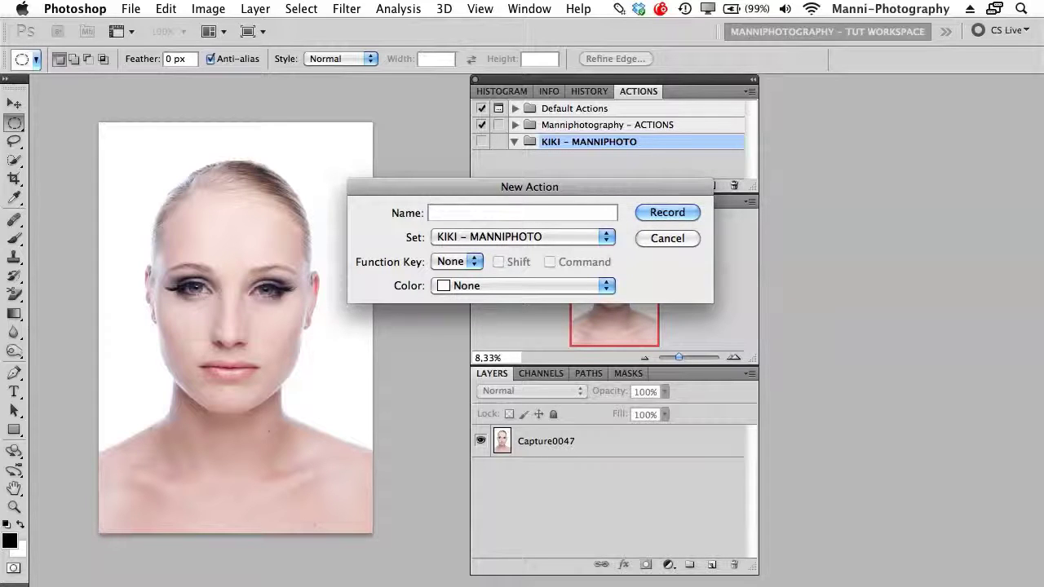
{"action": "type", "text": "Black & White"}
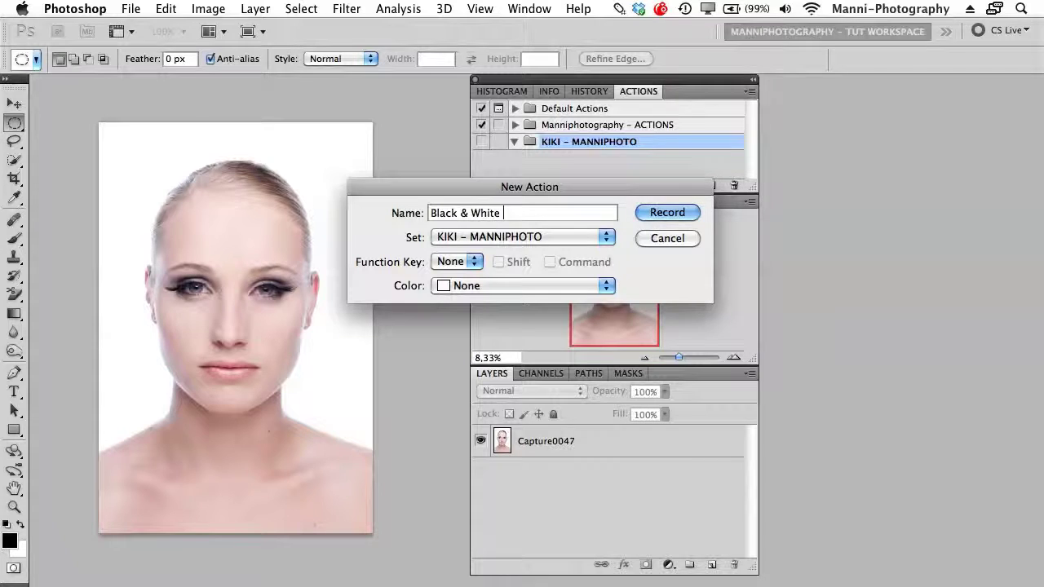
{"action": "left_click", "coordinate": [451, 238]}
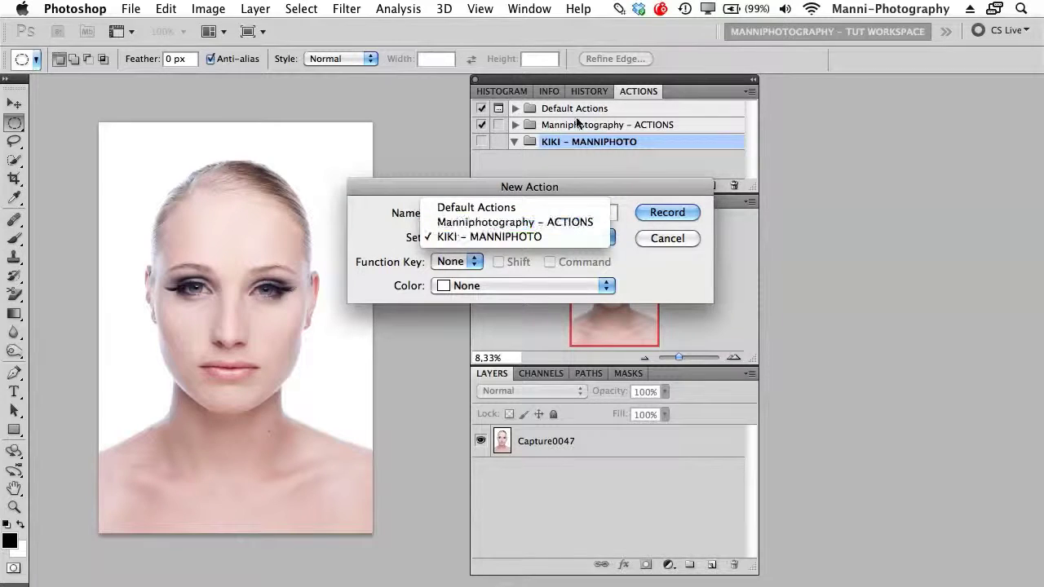
{"action": "left_click", "coordinate": [490, 236]}
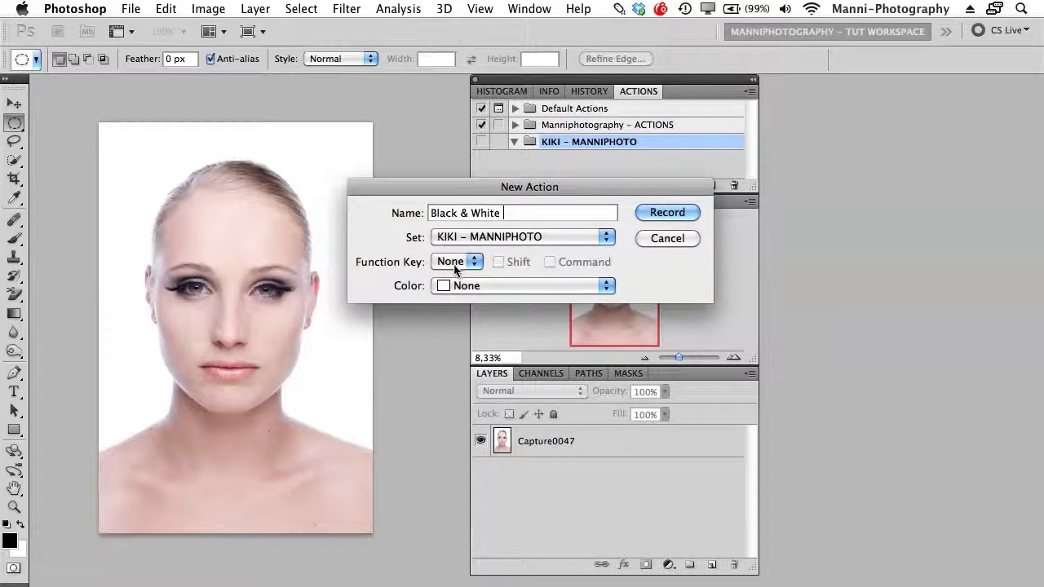
{"action": "left_click", "coordinate": [455, 263]}
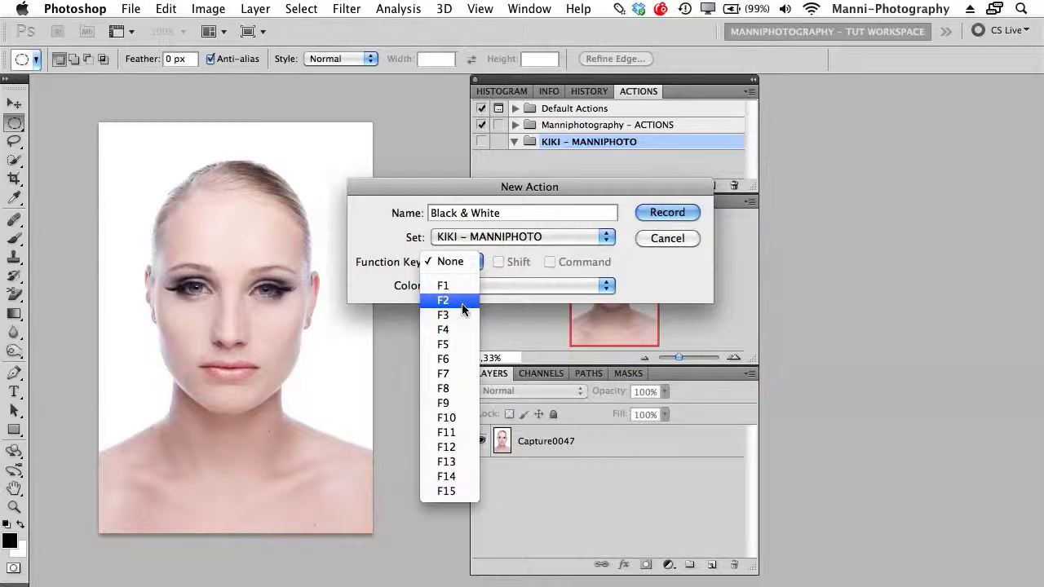
{"action": "left_click", "coordinate": [449, 262]}
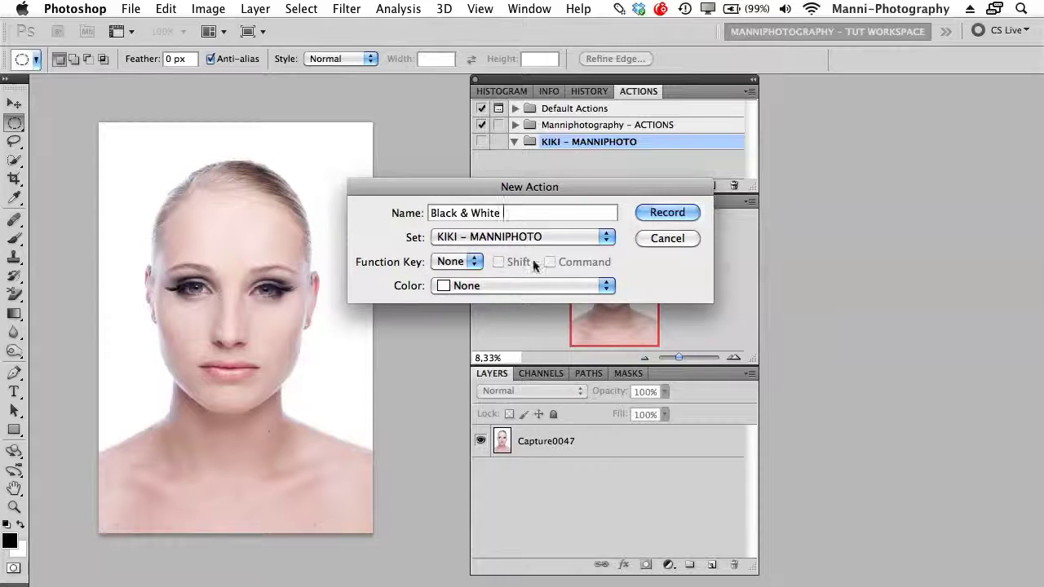
{"action": "left_click", "coordinate": [465, 286]}
{"action": "left_click", "coordinate": [455, 312]}
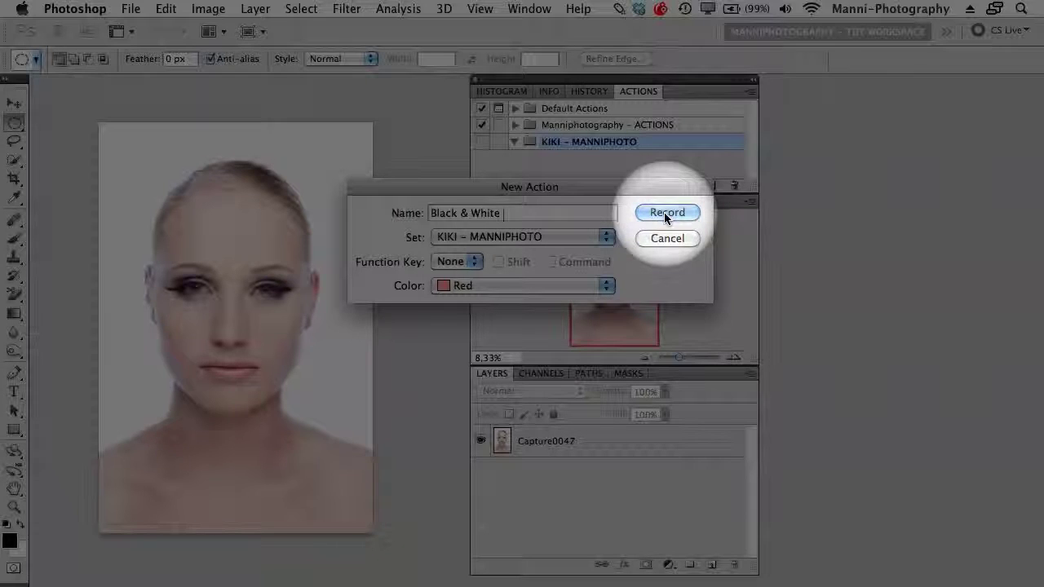
{"action": "left_click", "coordinate": [666, 212]}
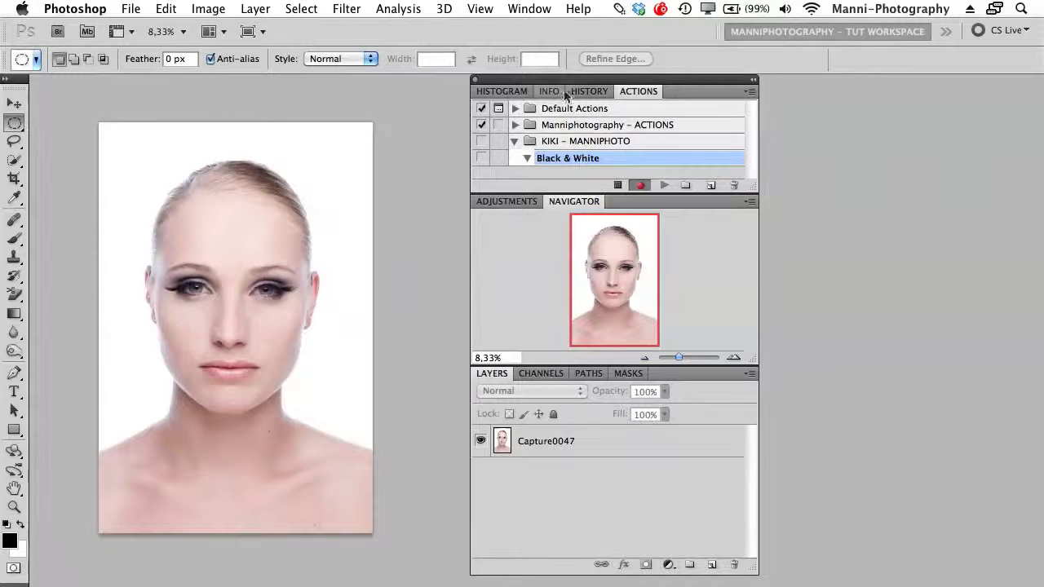
Move the panel group away from the portrait, centre the portrait, and rename the Capture0047 layer to "Orginal"
{"action": "left_click_drag", "start_coordinate": [545, 73], "coordinate": [822, 75]}
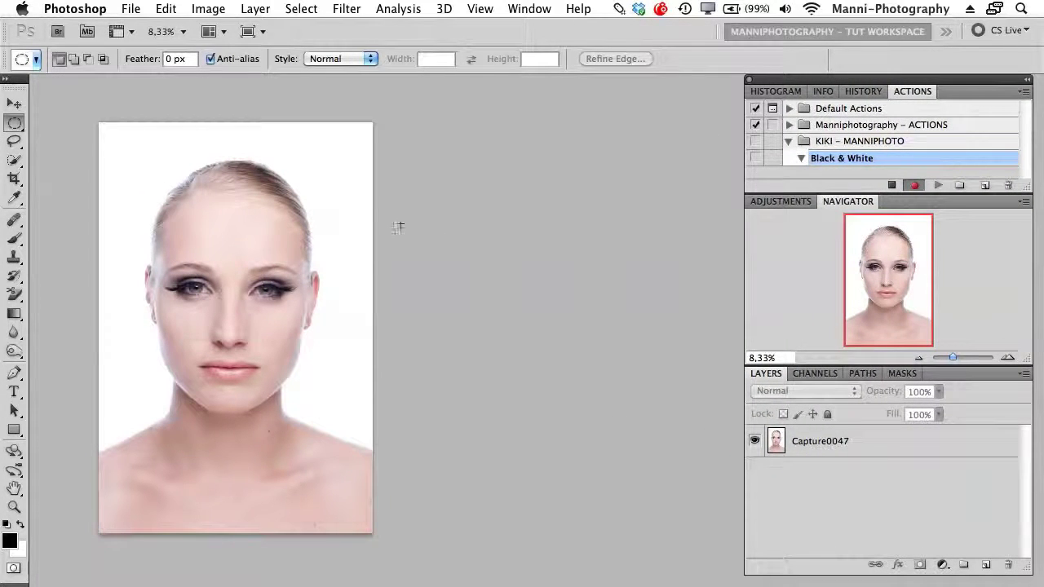
{"action": "left_click_drag", "start_coordinate": [309, 219], "coordinate": [452, 210]}
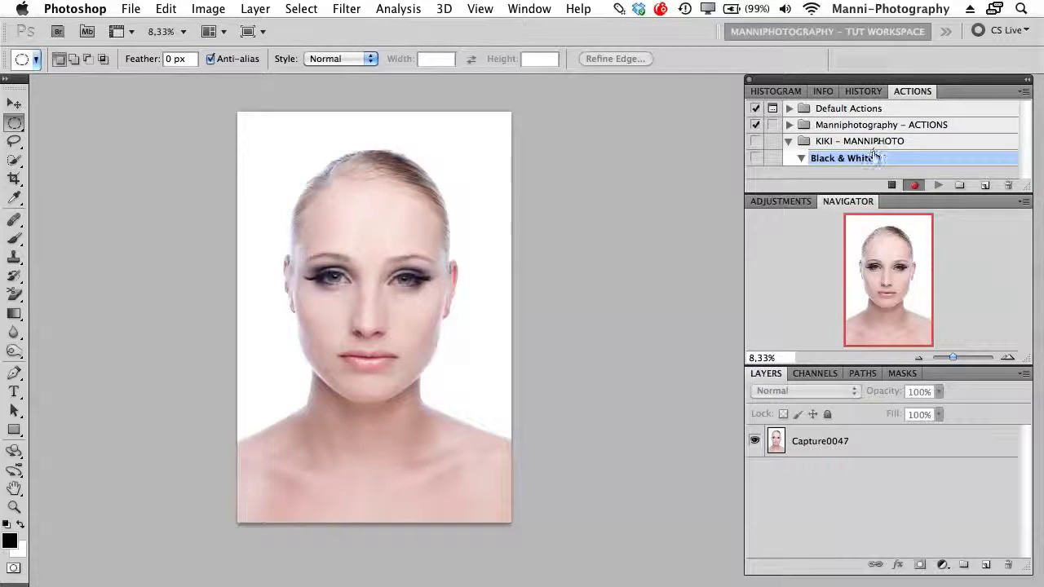
{"action": "left_click", "coordinate": [858, 446]}
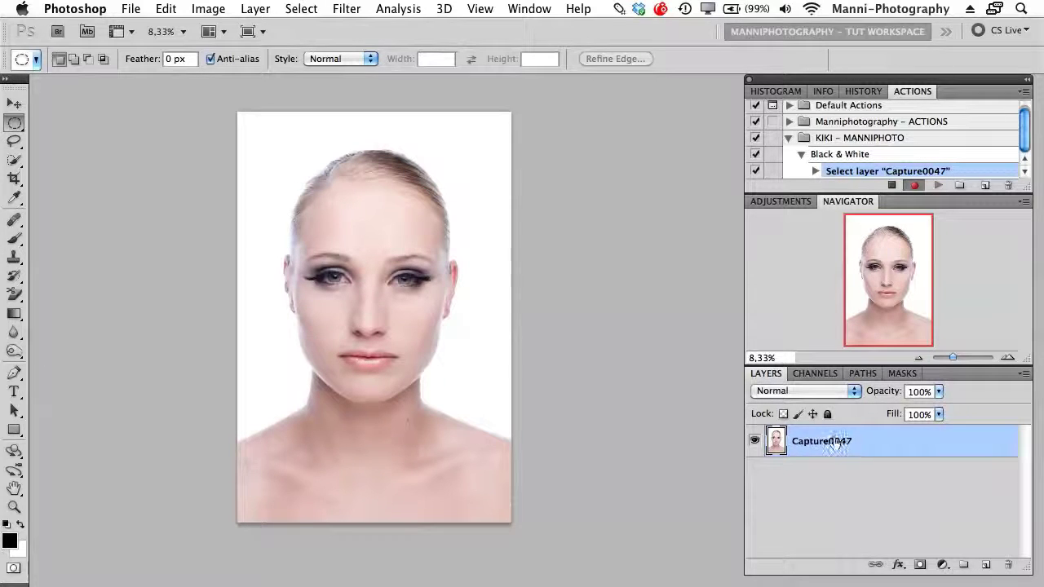
{"action": "double_click", "coordinate": [820, 441]}
{"action": "type", "text": "O"}
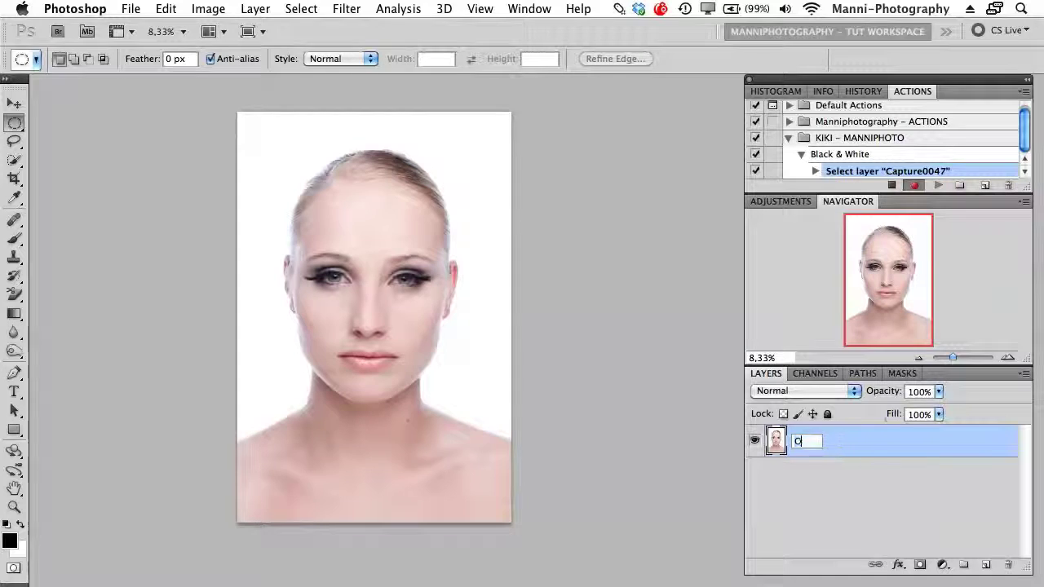
{"action": "type", "text": "rginal"}
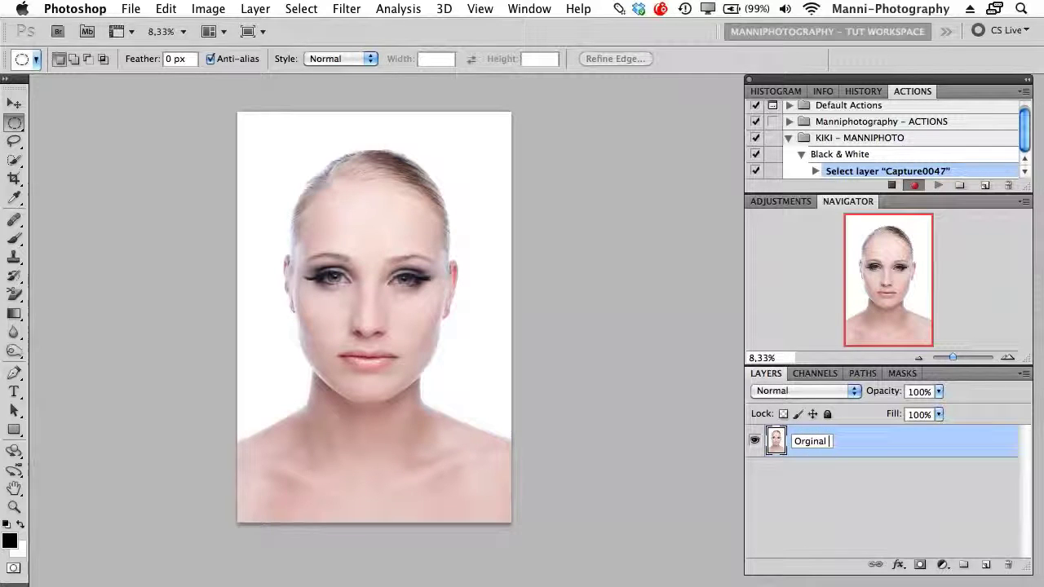
{"action": "left_click", "coordinate": [881, 521]}
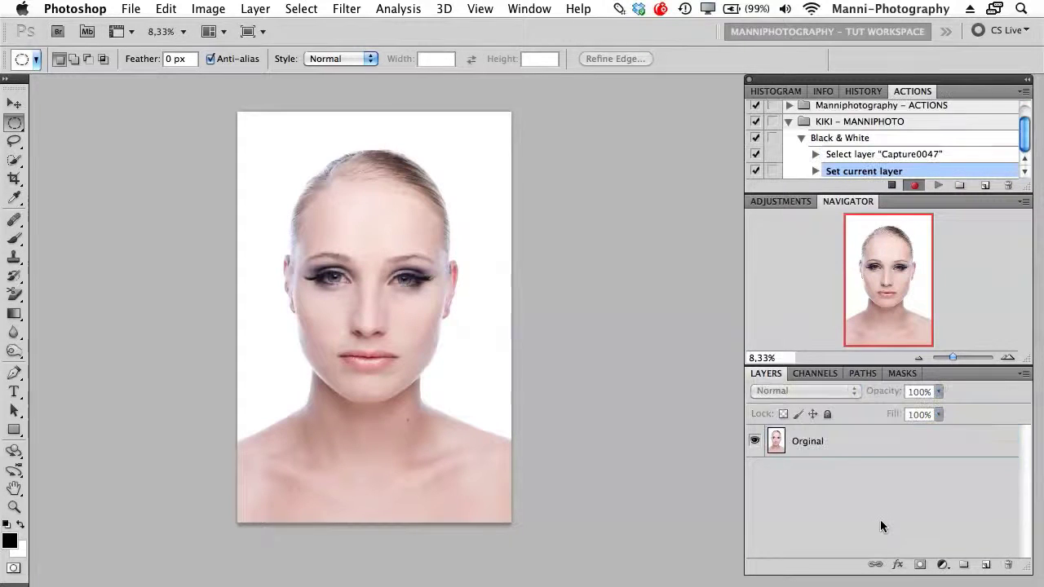
Duplicate the Orginal layer and rename the copy "Step 1"
{"action": "left_click", "coordinate": [849, 446]}
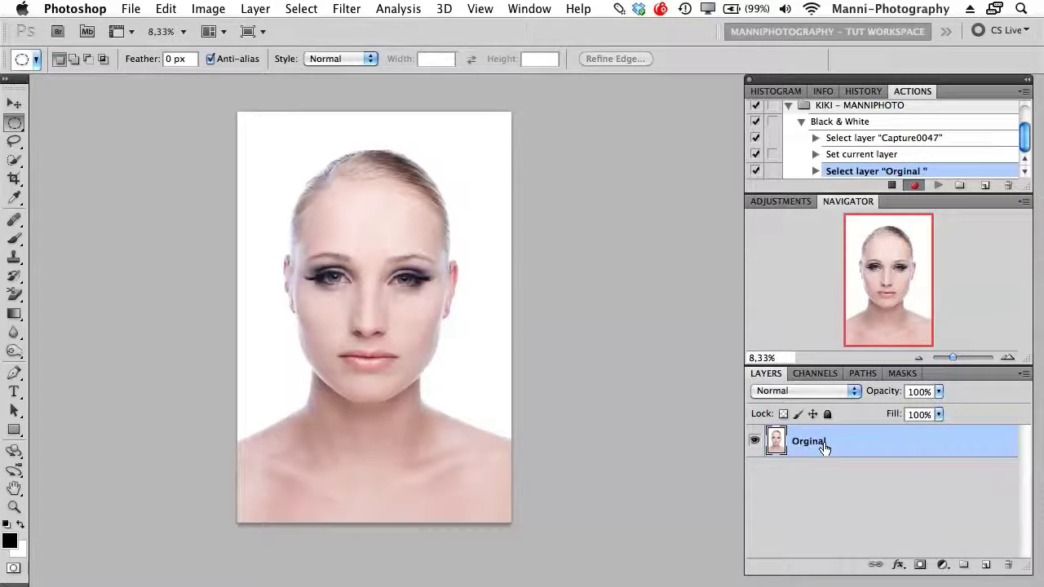
{"action": "left_click_drag", "start_coordinate": [827, 446], "coordinate": [985, 567]}
{"action": "double_click", "coordinate": [813, 441]}
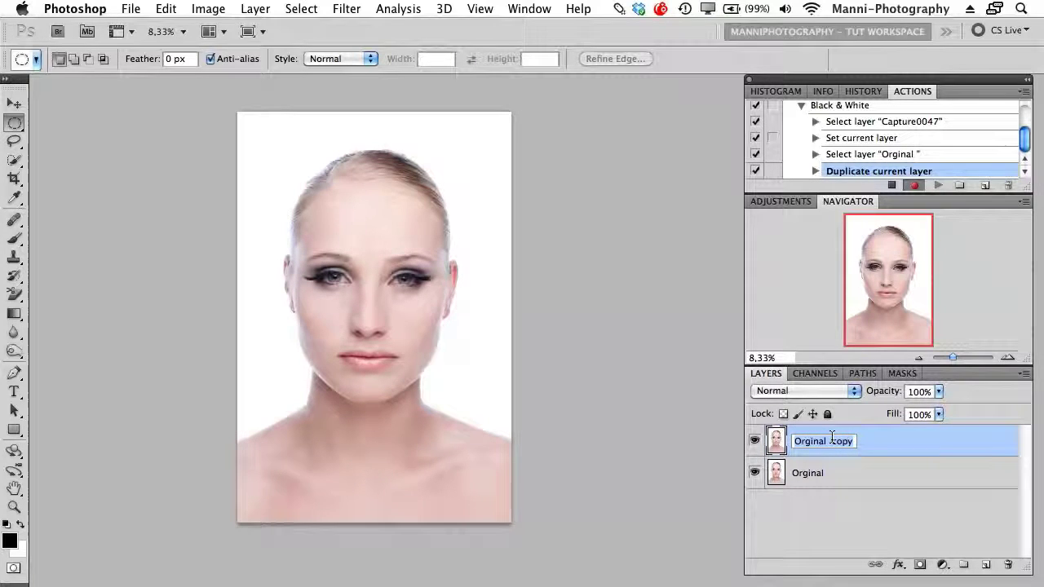
{"action": "type", "text": "Step 1"}
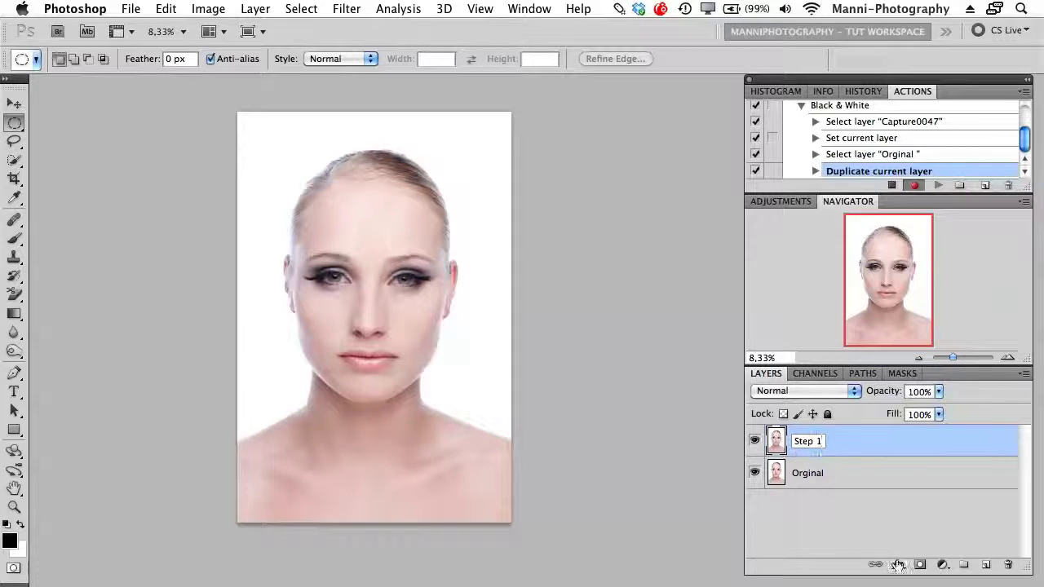
{"action": "key", "text": "Return"}
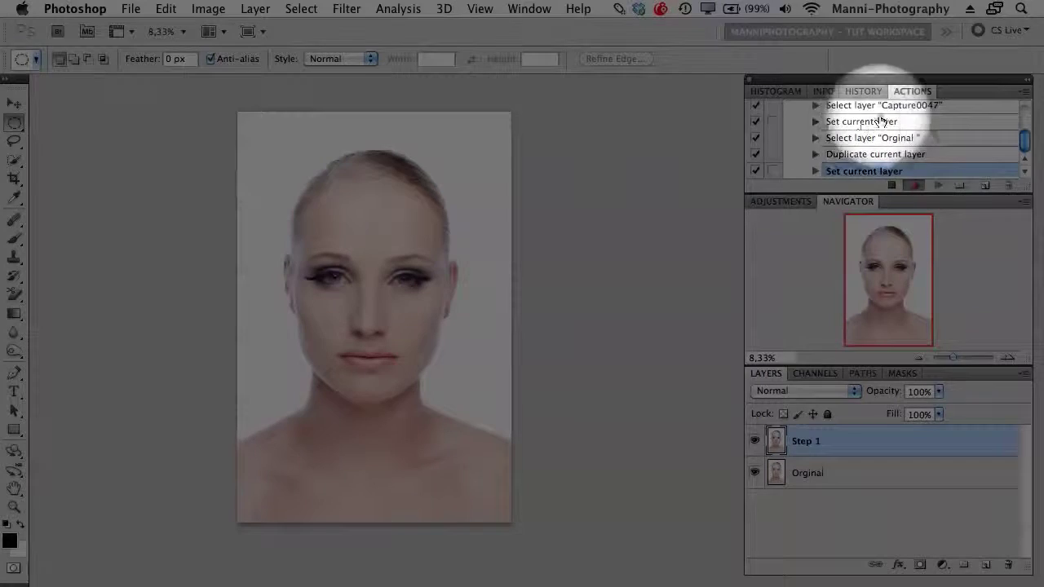
{"action": "scroll", "coordinate": [1026, 142], "scroll_direction": "up", "scroll_amount": 1}
{"action": "scroll", "coordinate": [1026, 143], "scroll_direction": "down", "scroll_amount": 1}
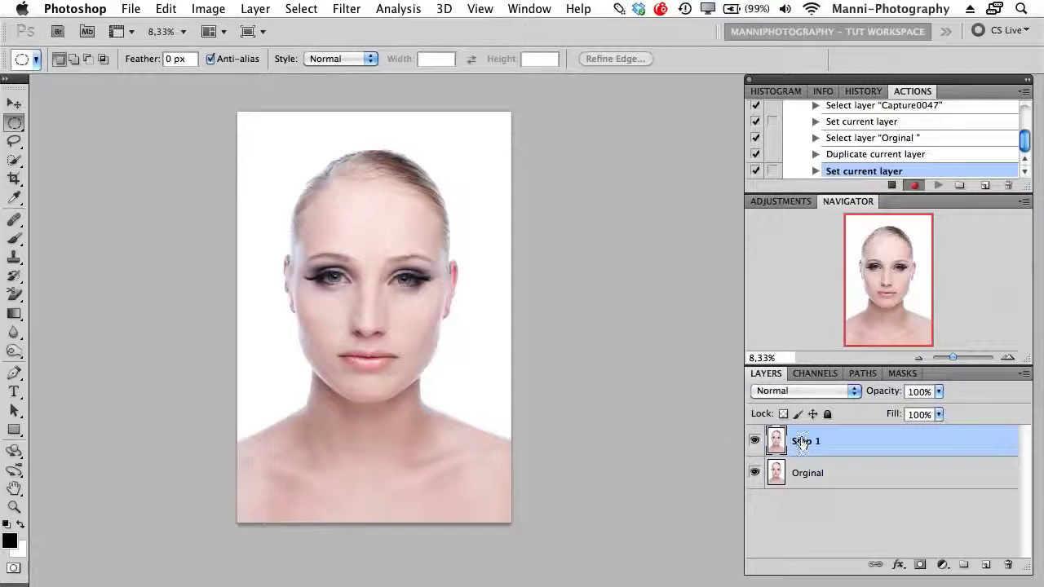
Convert the Step 1 layer for Smart Filters and apply the Sharpen filter to it
{"action": "left_click", "coordinate": [398, 8]}
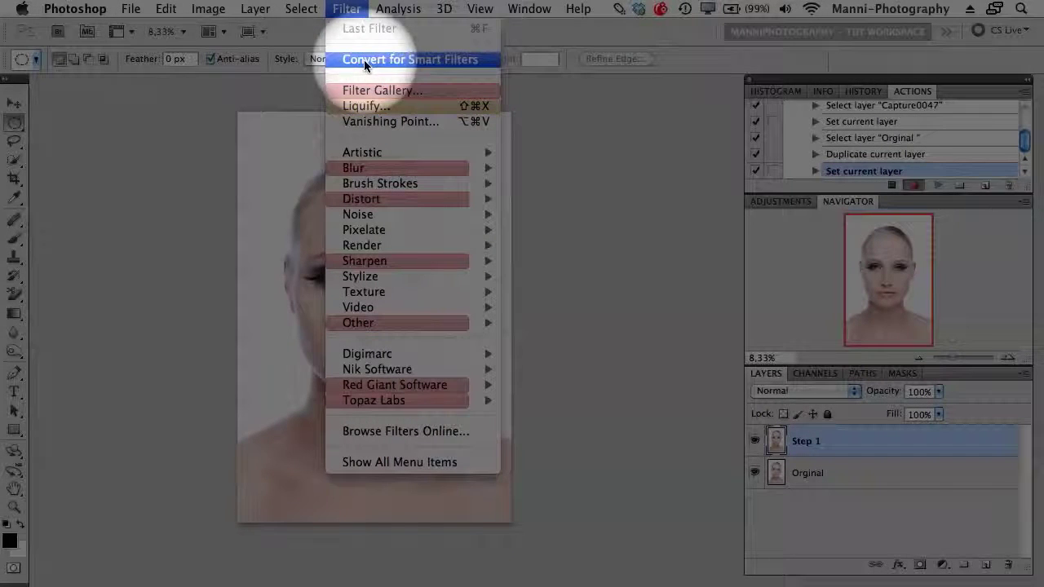
{"action": "left_click", "coordinate": [452, 62]}
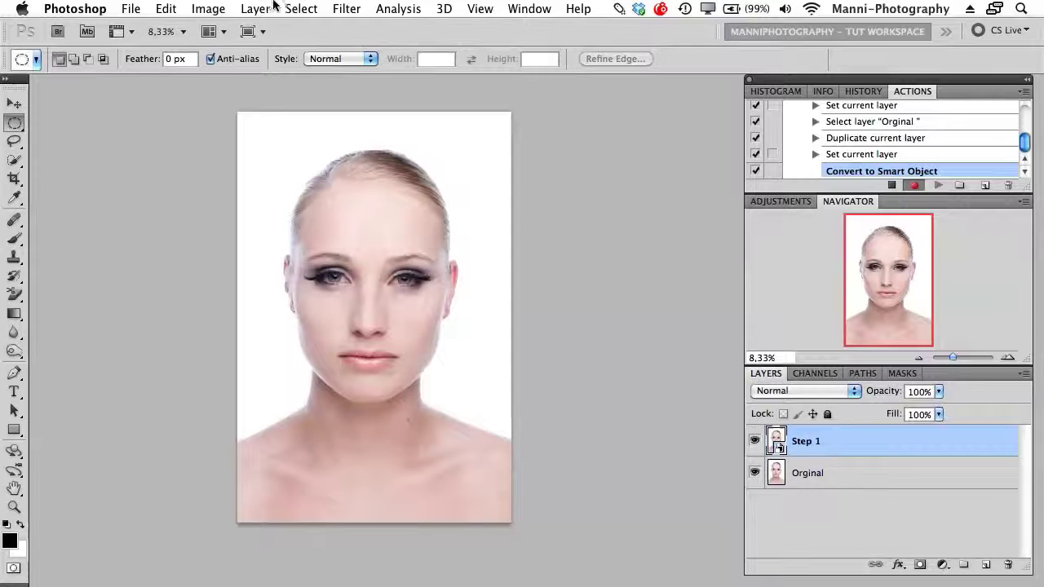
{"action": "left_click", "coordinate": [346, 8]}
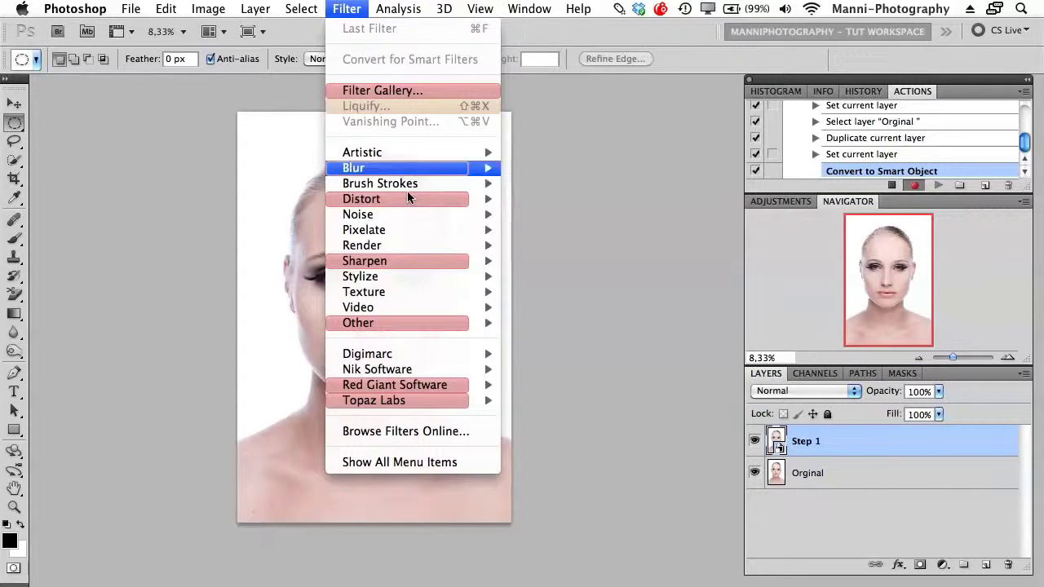
{"action": "mouse_move", "coordinate": [422, 261]}
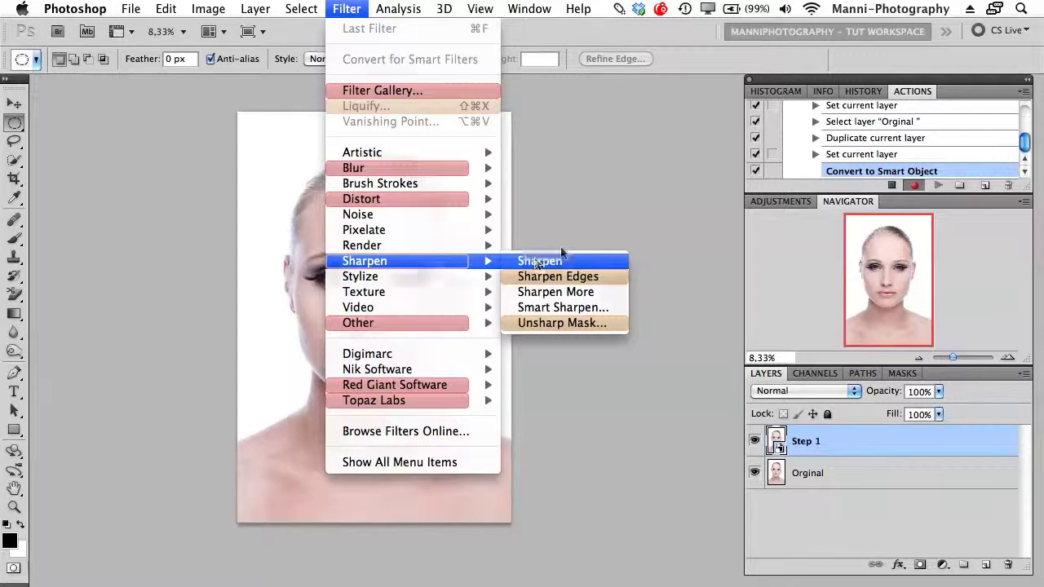
{"action": "left_click", "coordinate": [538, 261]}
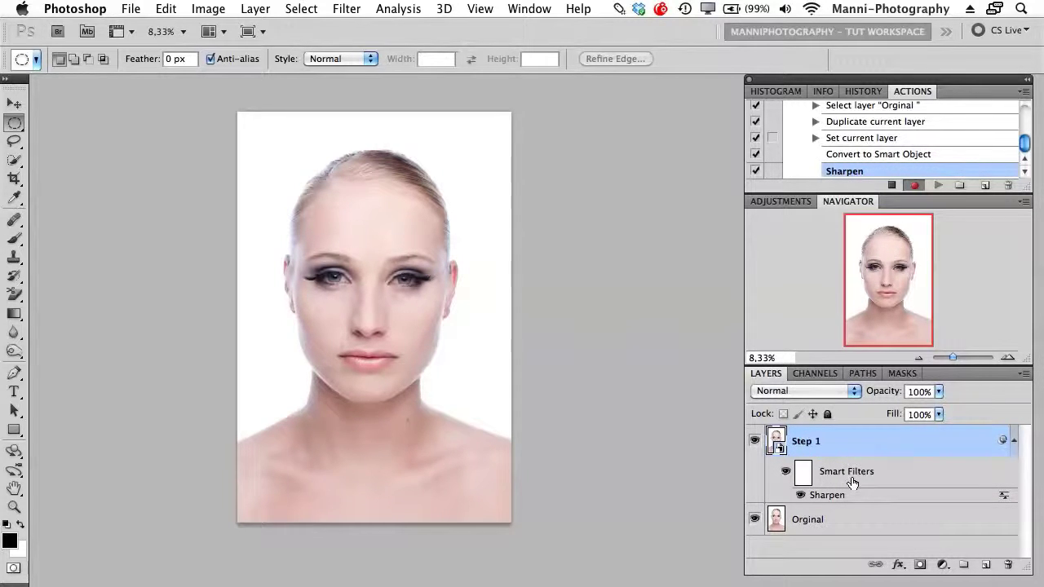
Compare the portrait with the Sharpen smart filter hidden and shown, and collapse the Step 1 layer's filter list
{"action": "left_click", "coordinate": [800, 496]}
{"action": "left_click", "coordinate": [801, 496]}
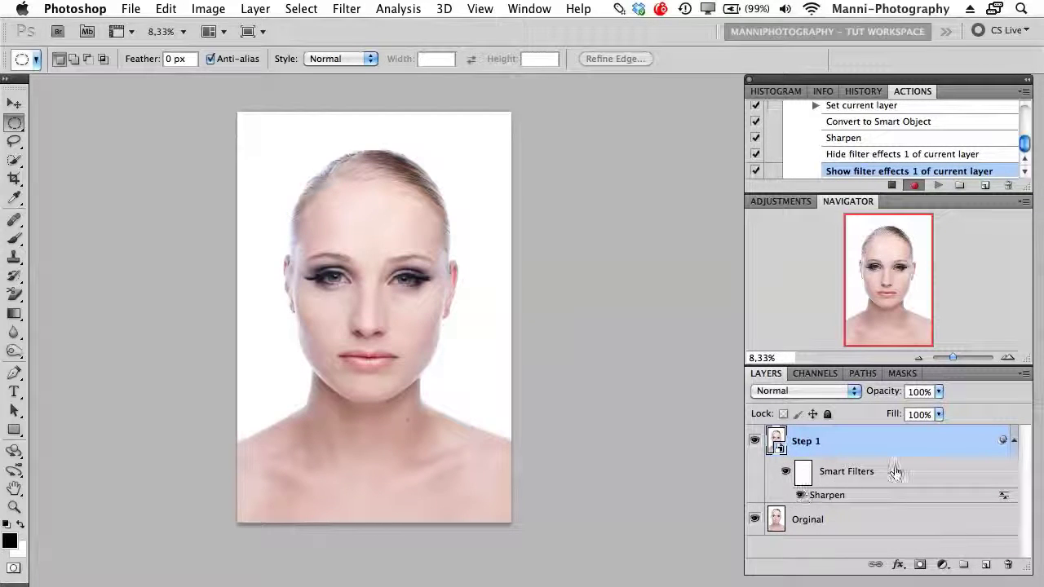
{"action": "left_click", "coordinate": [1012, 441]}
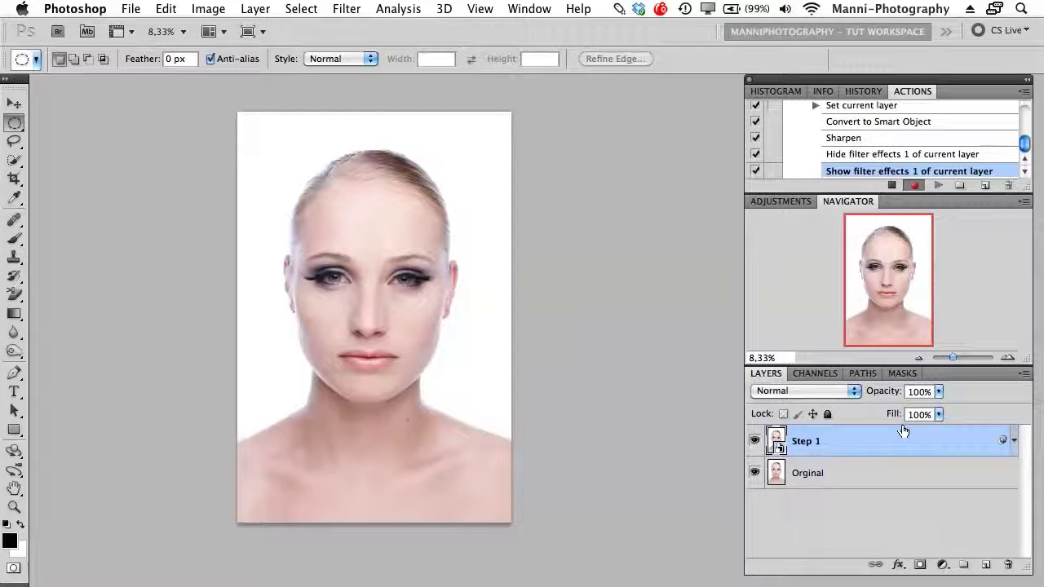
Add a Hue/Saturation adjustment layer above Step 1 with Saturation set to -100
{"action": "left_click", "coordinate": [791, 202]}
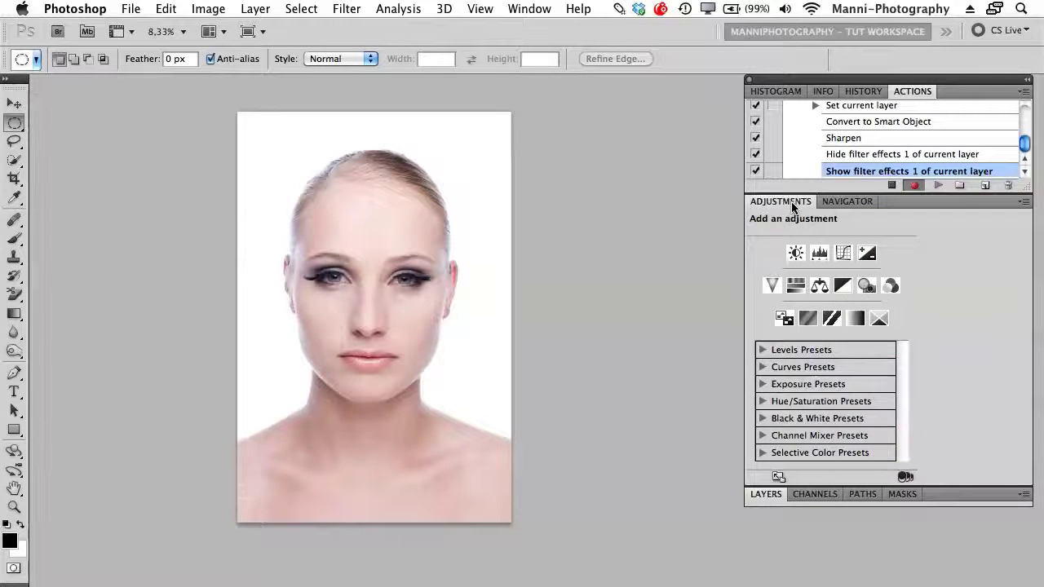
{"action": "left_click", "coordinate": [795, 285]}
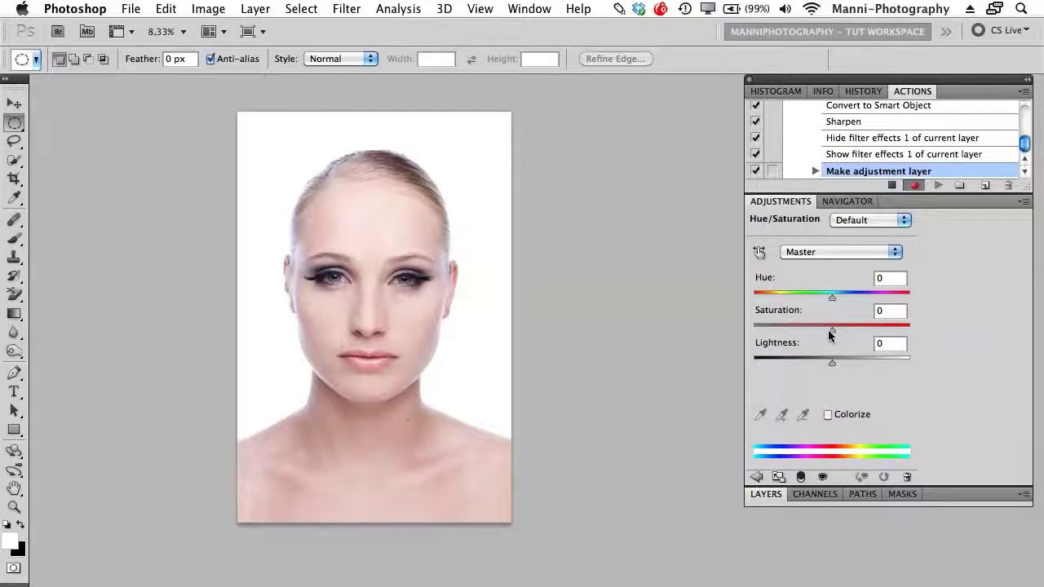
{"action": "left_click_drag", "start_coordinate": [833, 327], "coordinate": [752, 330]}
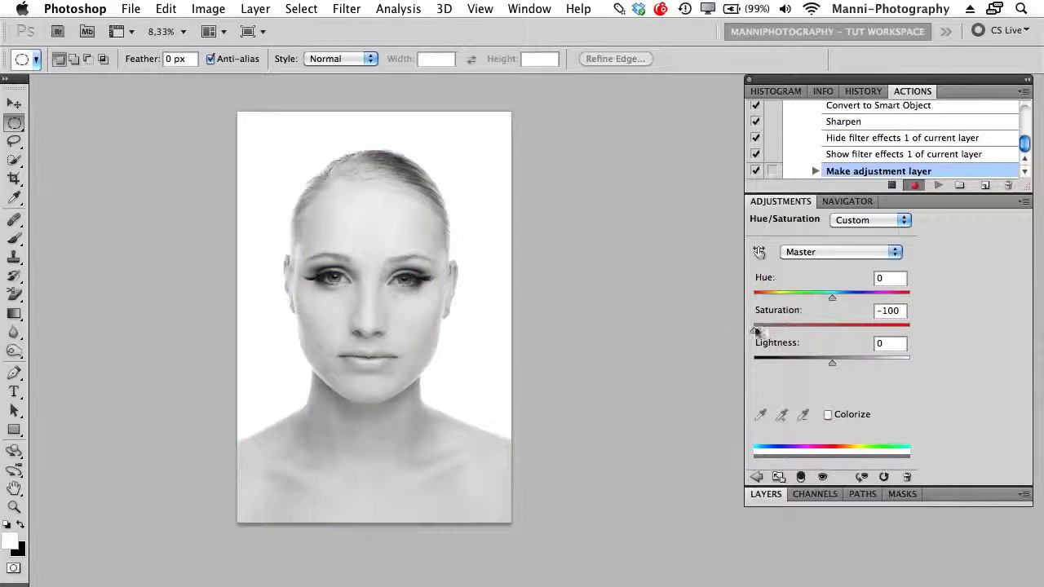
{"action": "left_click", "coordinate": [757, 476]}
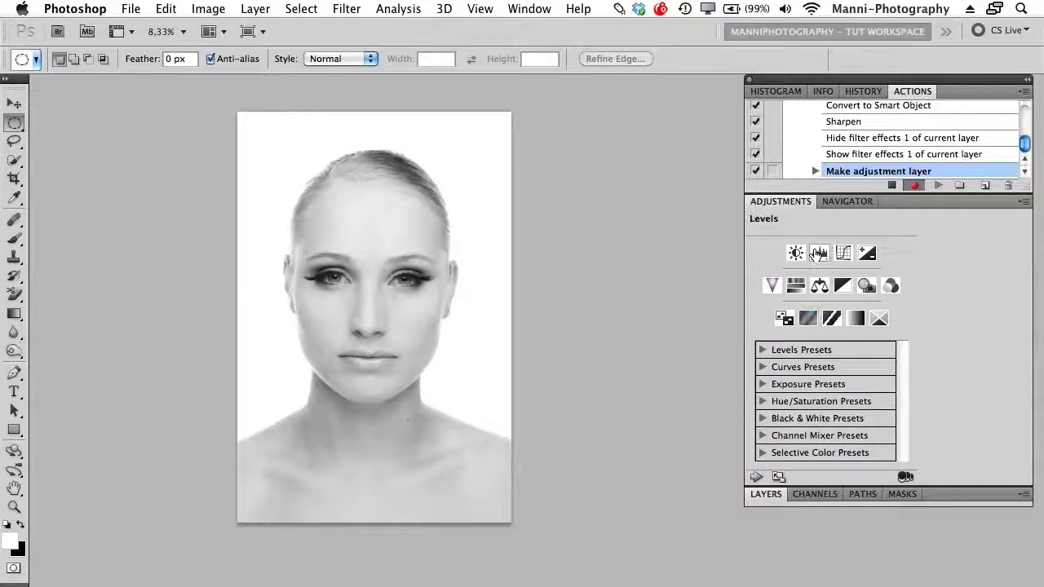
Add a Black & White adjustment layer with the Default preset
{"action": "left_click", "coordinate": [847, 288]}
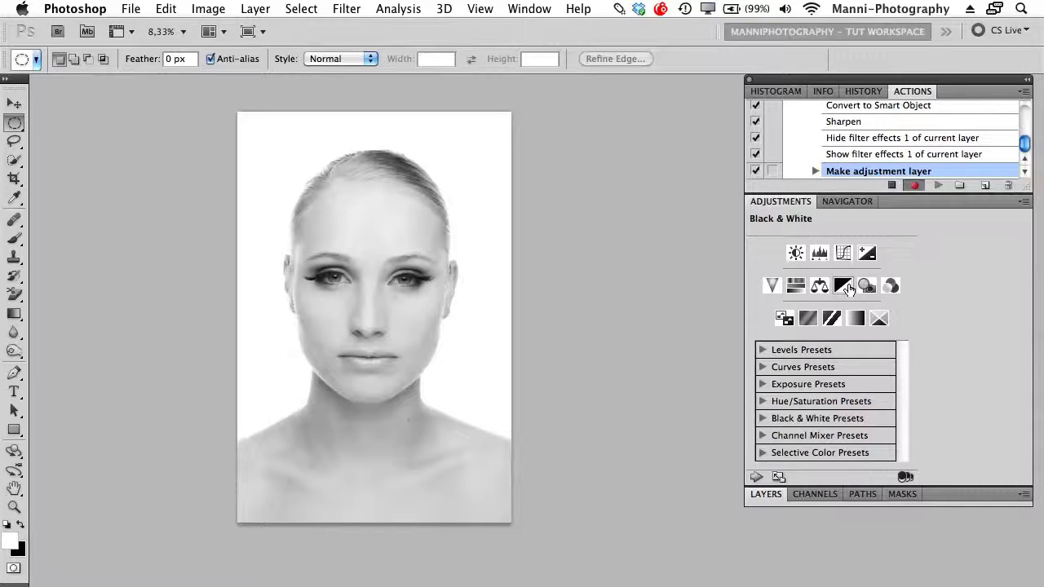
{"action": "left_click", "coordinate": [846, 220]}
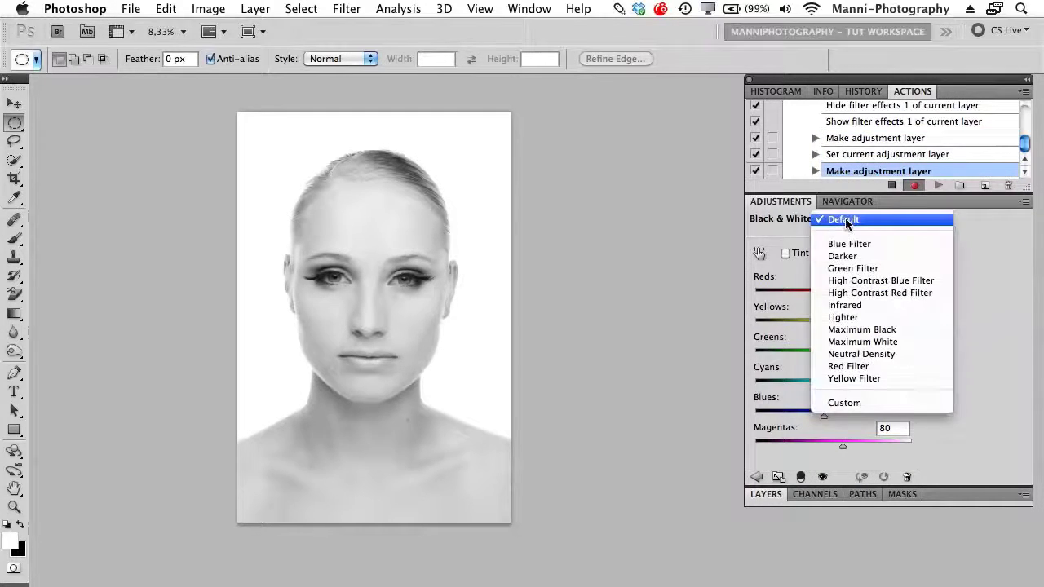
{"action": "left_click", "coordinate": [850, 306]}
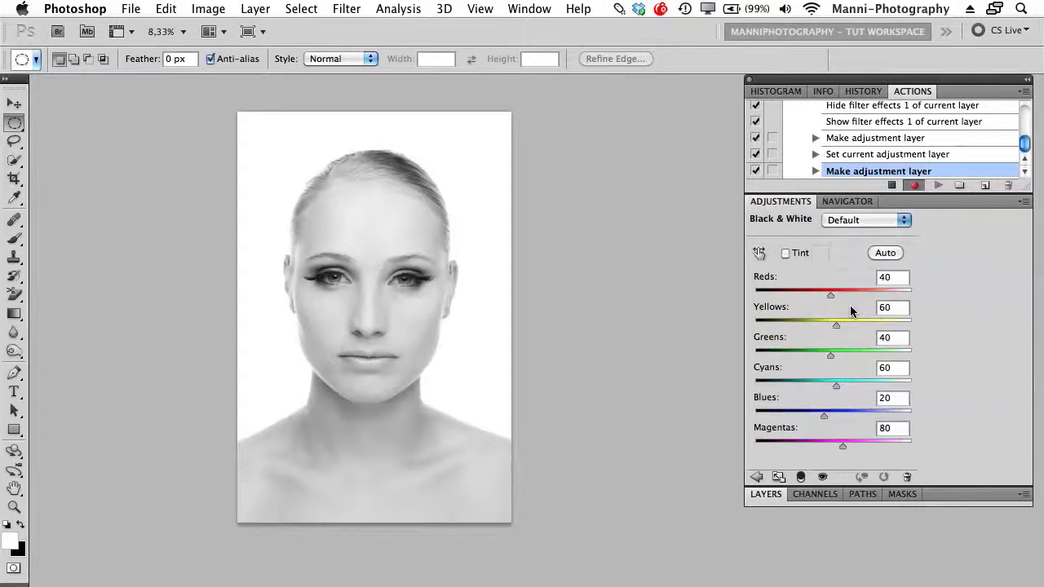
{"action": "left_click", "coordinate": [756, 478]}
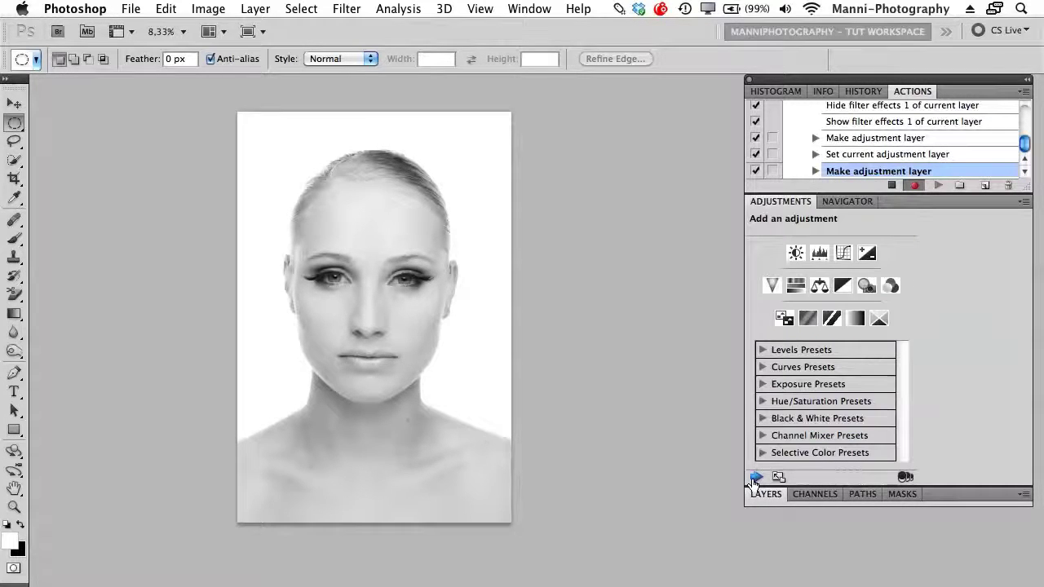
Set the Black & White 1 layer's blend mode to Soft Light and enter an opacity of 80%
{"action": "left_click", "coordinate": [769, 494]}
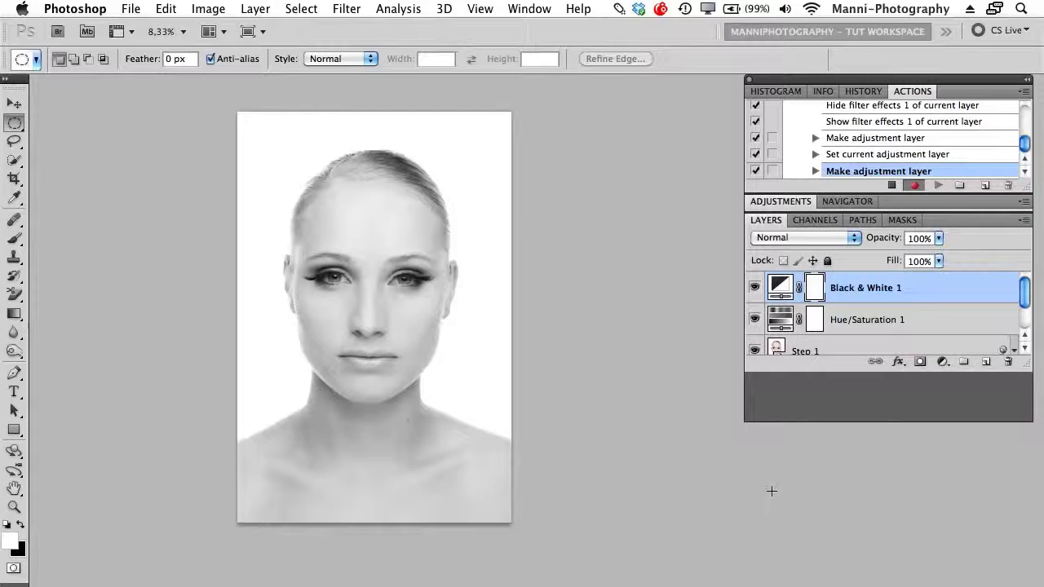
{"action": "left_click", "coordinate": [838, 203]}
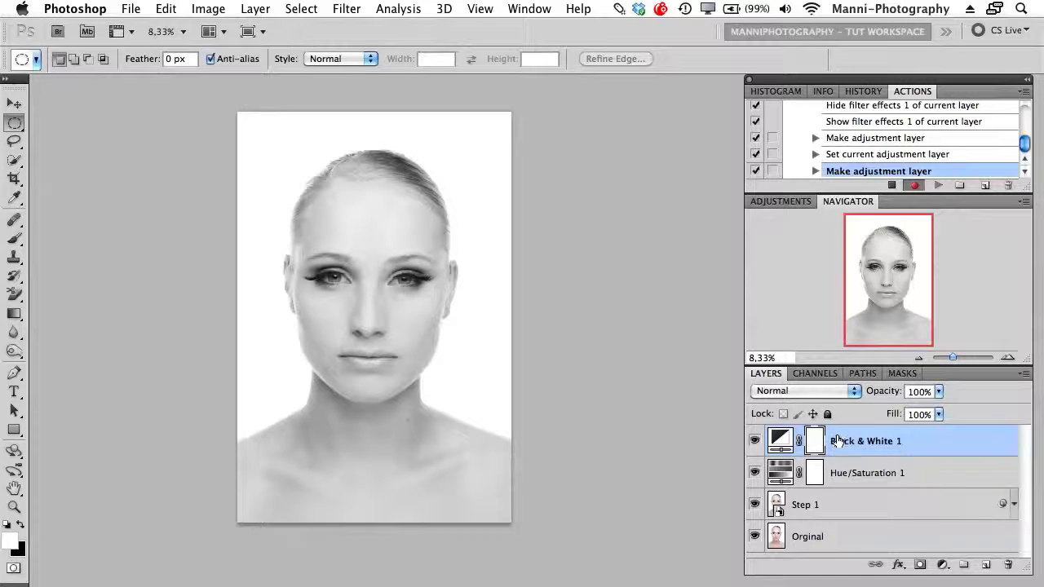
{"action": "left_click", "coordinate": [824, 392]}
{"action": "scroll", "coordinate": [804, 412], "scroll_direction": "down", "scroll_amount": 5}
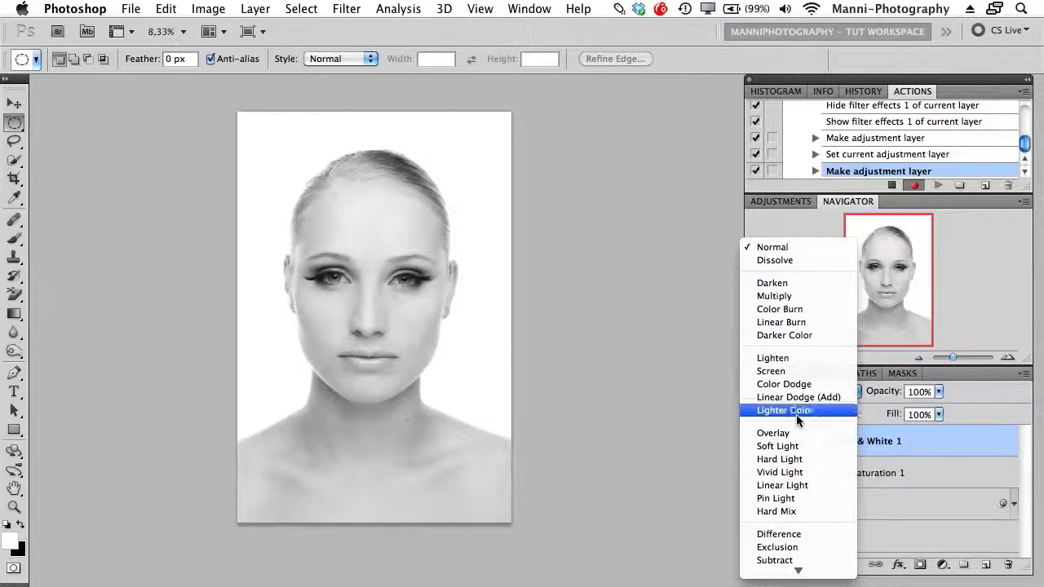
{"action": "left_click", "coordinate": [816, 446]}
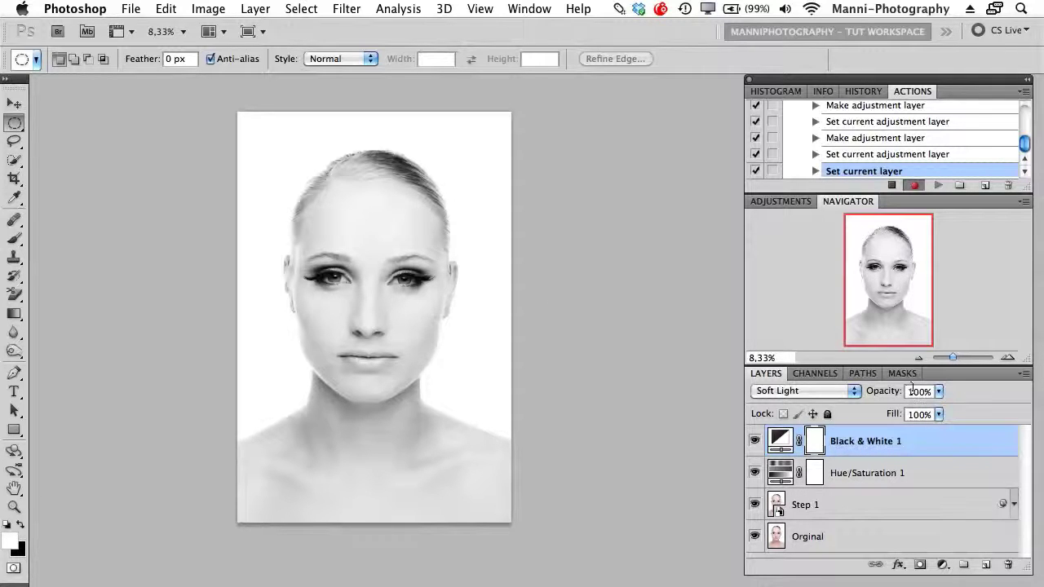
{"action": "type", "text": "80"}
Group the Black & White 1, Hue/Saturation 1 and Step 1 layers into a new group named "B&W"
{"action": "left_click", "coordinate": [930, 475], "text": "shift"}
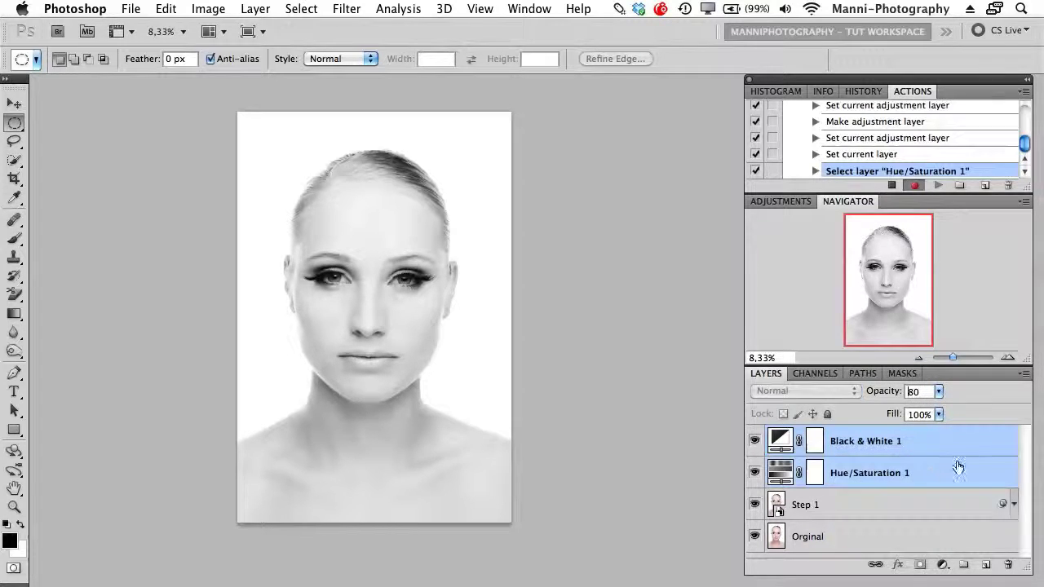
{"action": "left_click", "coordinate": [899, 514], "text": "shift"}
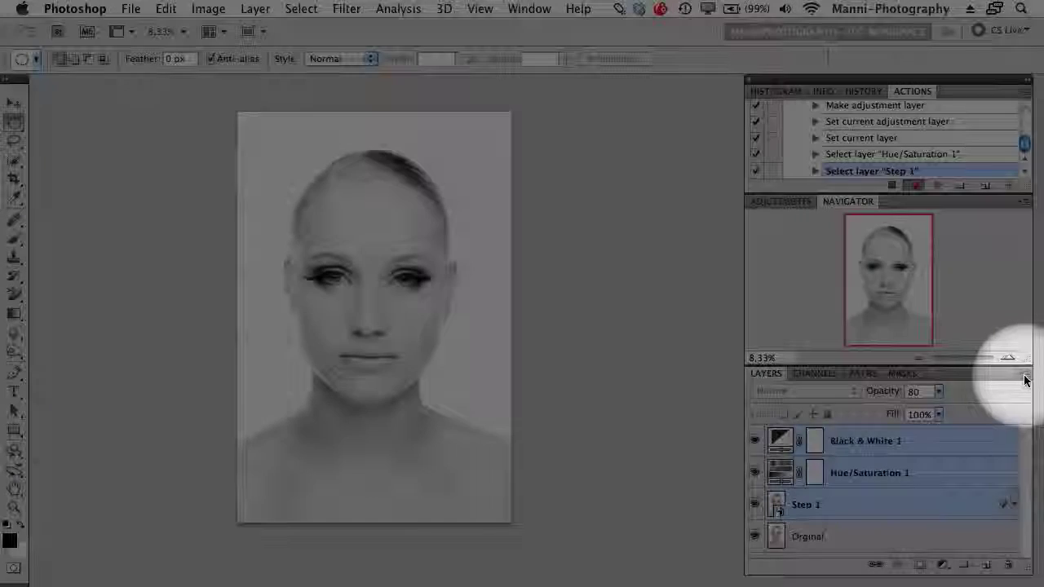
{"action": "left_click", "coordinate": [1025, 376]}
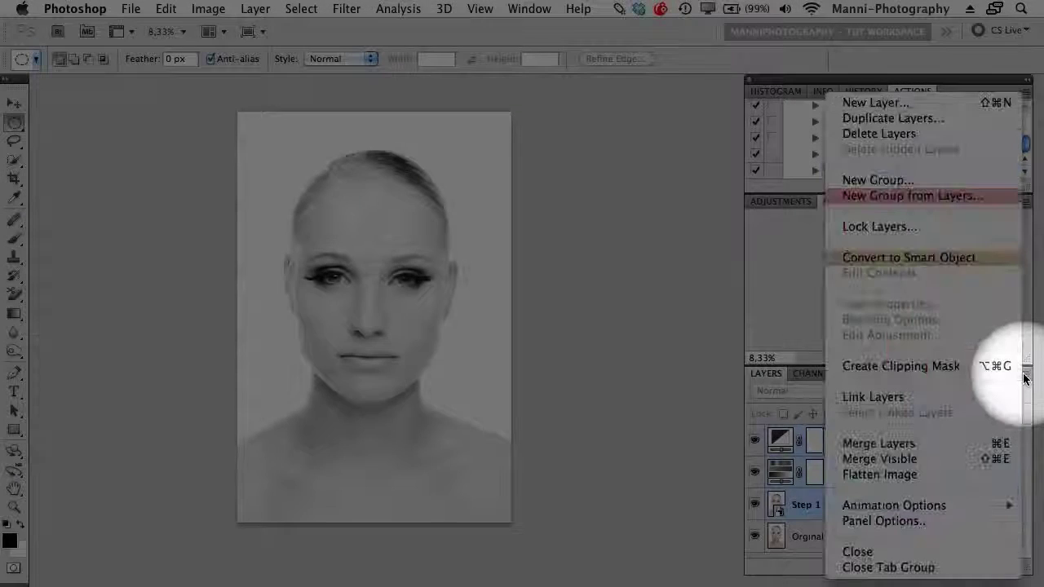
{"action": "left_click", "coordinate": [920, 198]}
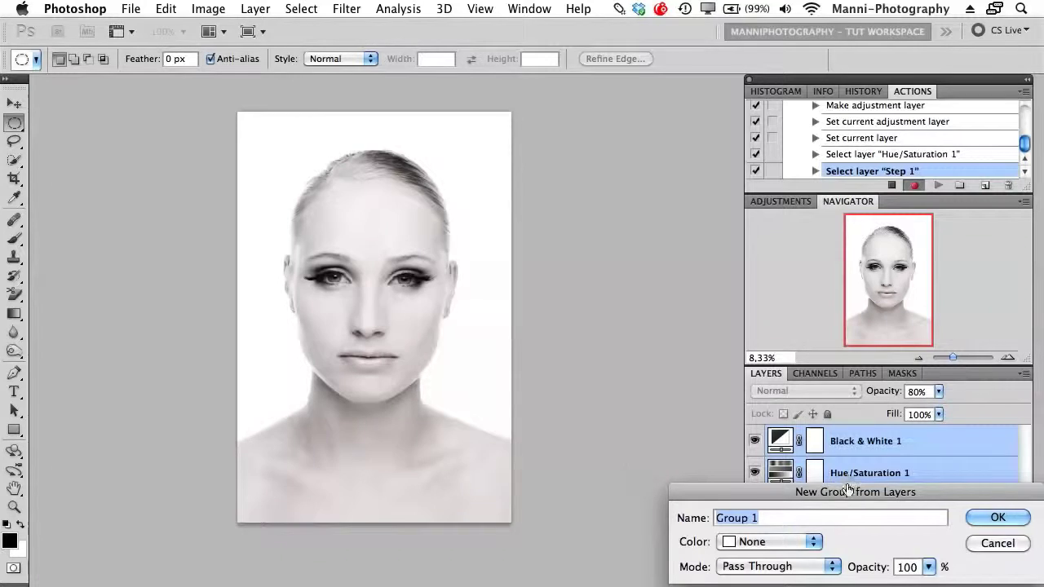
{"action": "left_click_drag", "start_coordinate": [848, 489], "coordinate": [388, 185]}
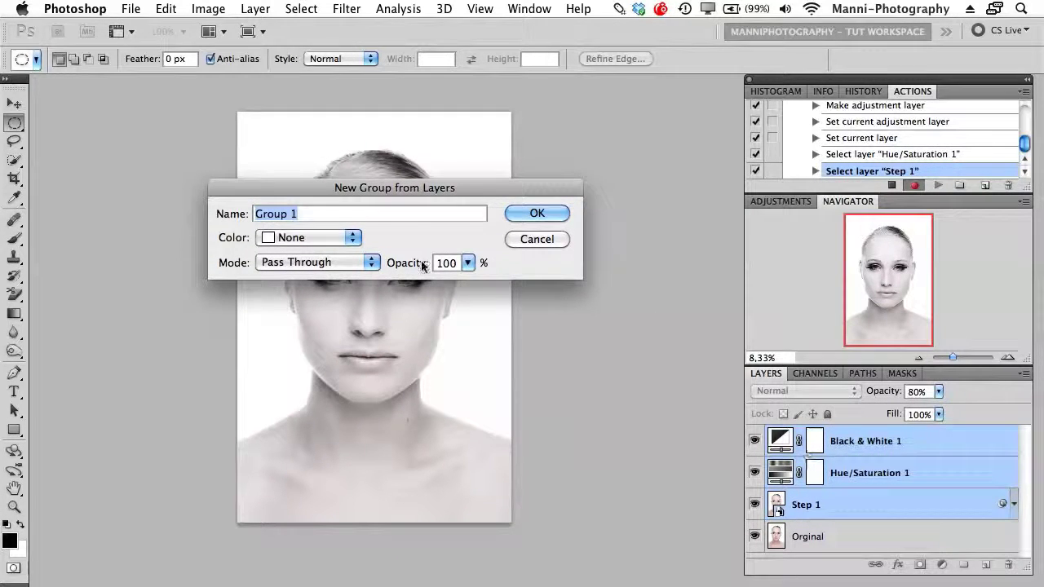
{"action": "key", "text": "BackSpace"}
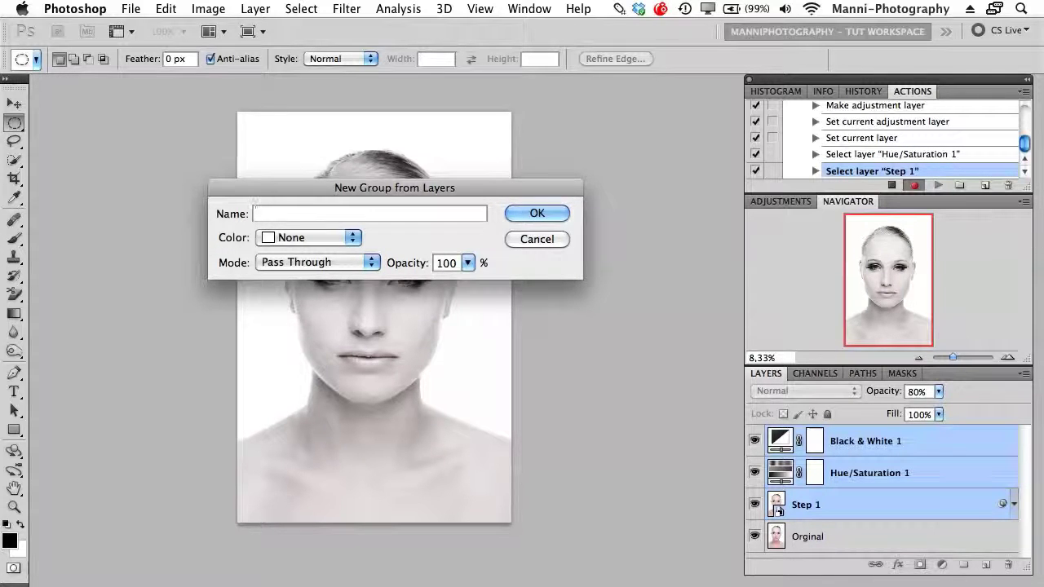
{"action": "type", "text": "B&W"}
{"action": "left_click", "coordinate": [555, 214]}
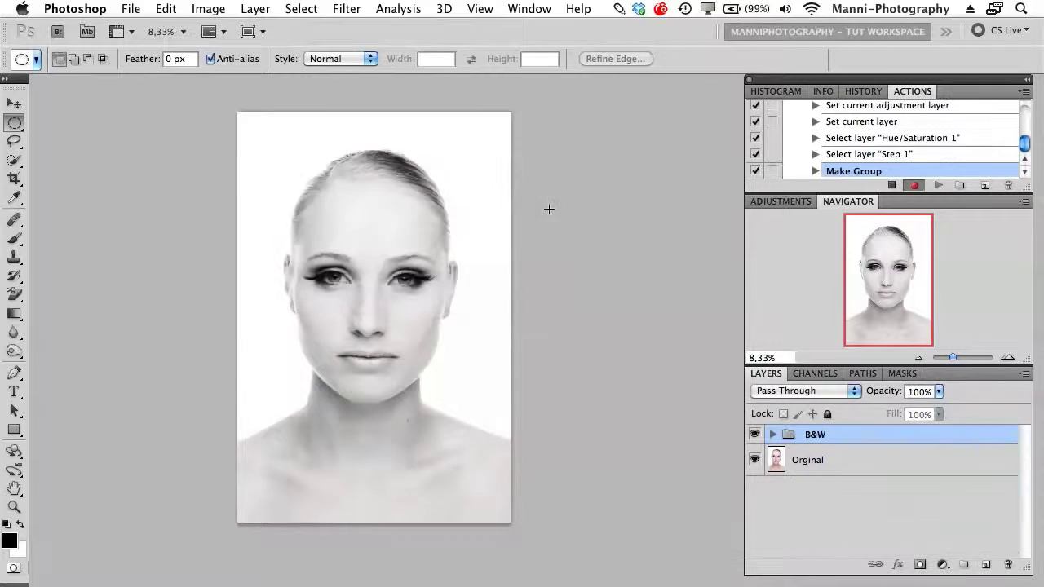
Set the B&W group's colour label to Red and toggle the group's visibility to compare with the original
{"action": "right_click", "coordinate": [828, 439]}
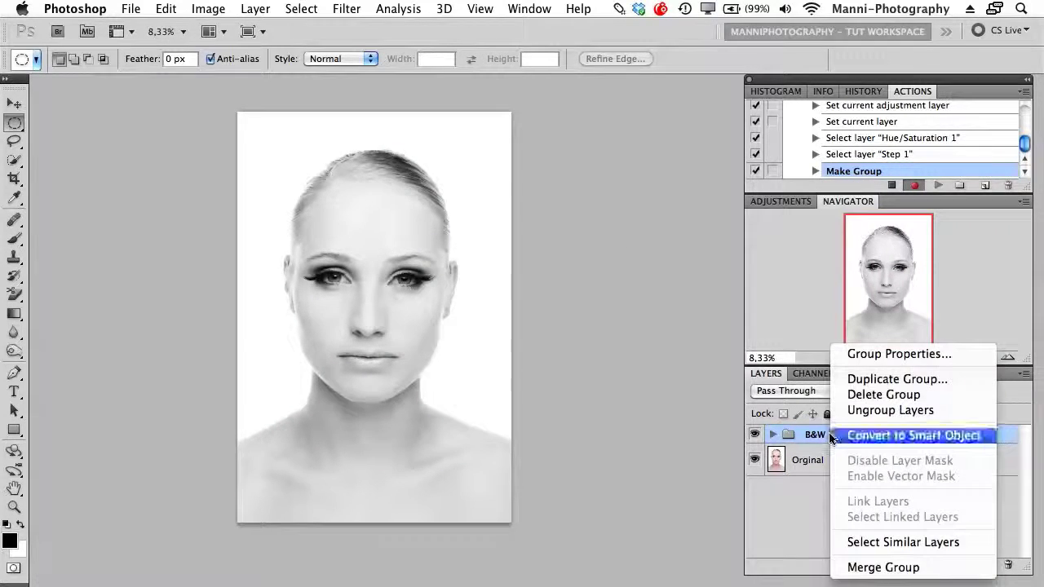
{"action": "left_click", "coordinate": [861, 355]}
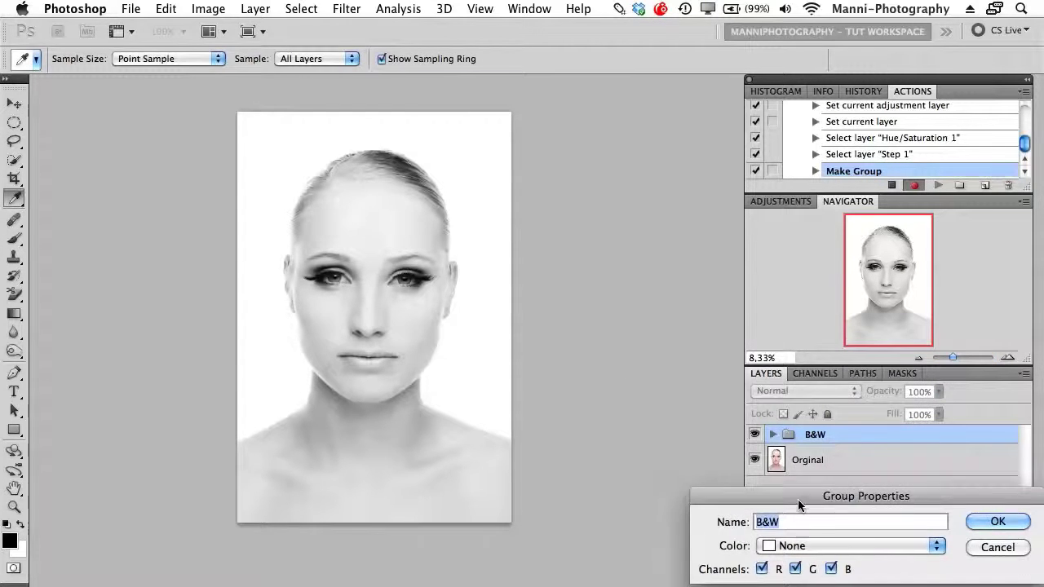
{"action": "left_click", "coordinate": [453, 259]}
{"action": "left_click", "coordinate": [472, 280]}
{"action": "left_click", "coordinate": [660, 234]}
{"action": "key", "text": "m"}
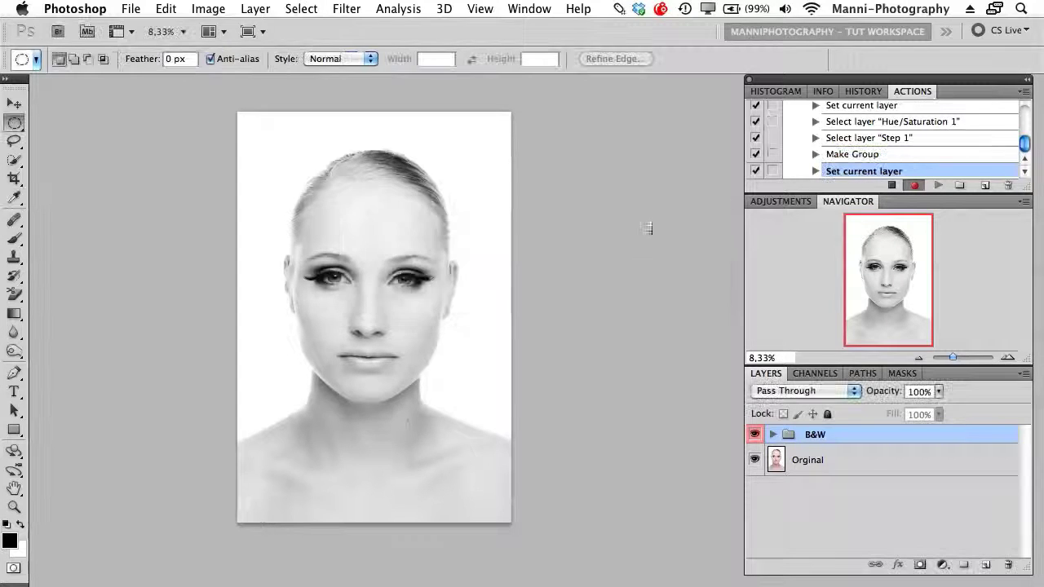
{"action": "left_click", "coordinate": [754, 439]}
{"action": "left_click", "coordinate": [754, 438]}
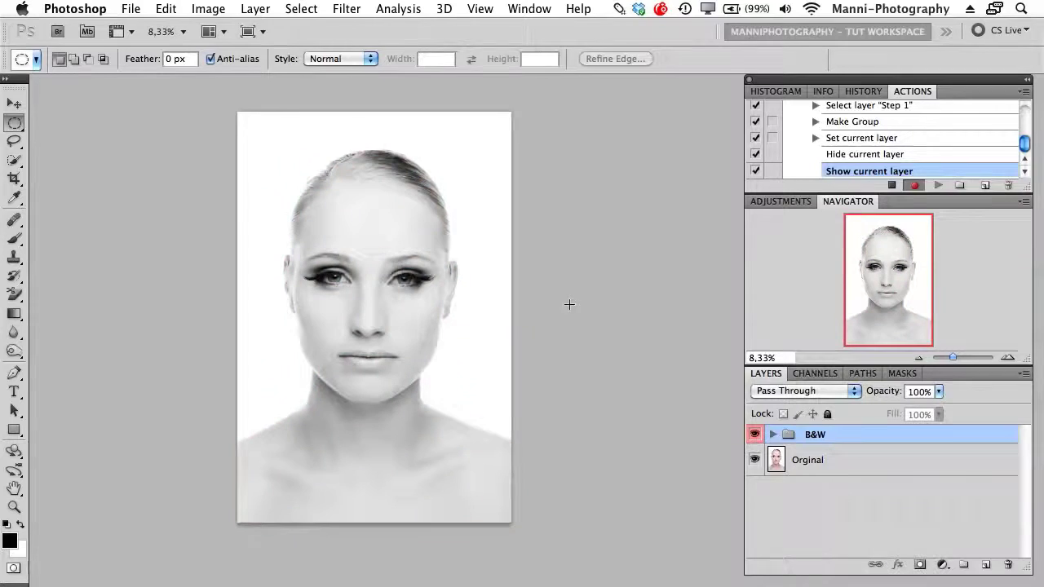
Toggle the B&W group's visibility to compare with the original and stop recording the Black & White action
{"action": "left_click", "coordinate": [755, 436]}
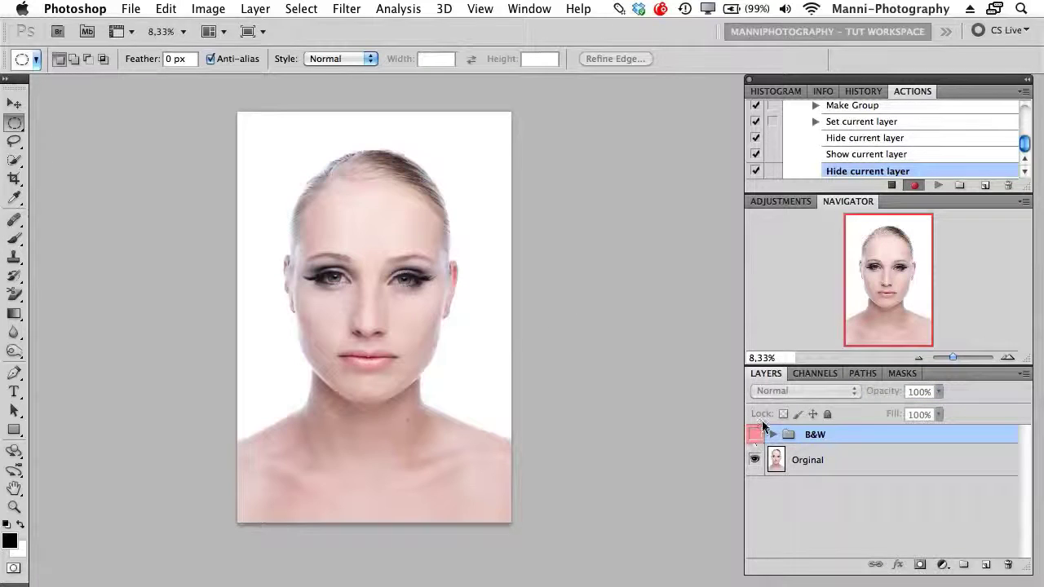
{"action": "left_click", "coordinate": [756, 436]}
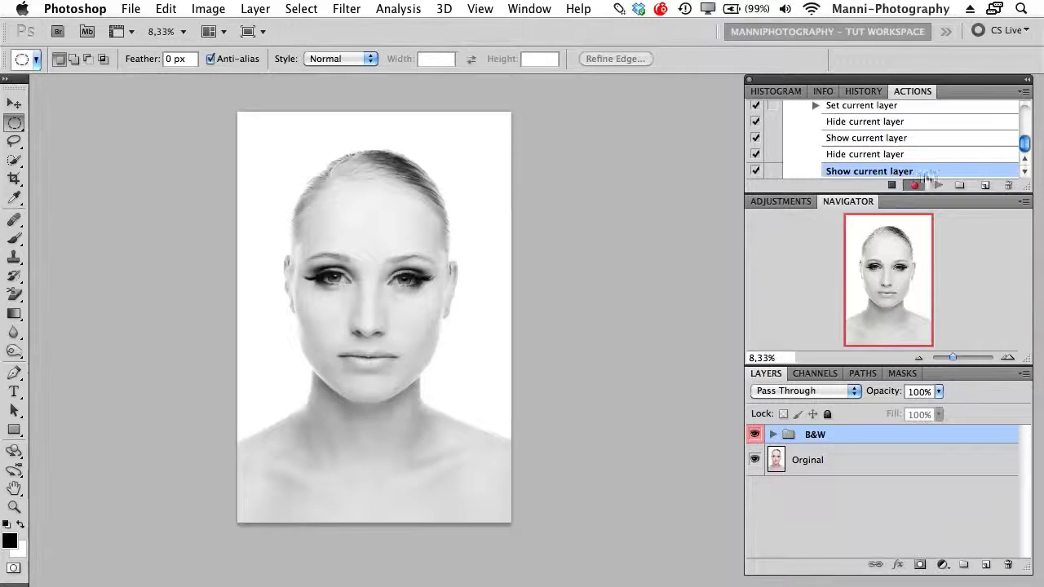
{"action": "mouse_move", "coordinate": [1032, 144]}
{"action": "left_mouse_down"}
{"action": "mouse_move", "coordinate": [1028, 118]}
{"action": "mouse_move", "coordinate": [1028, 145]}
{"action": "left_mouse_up"}
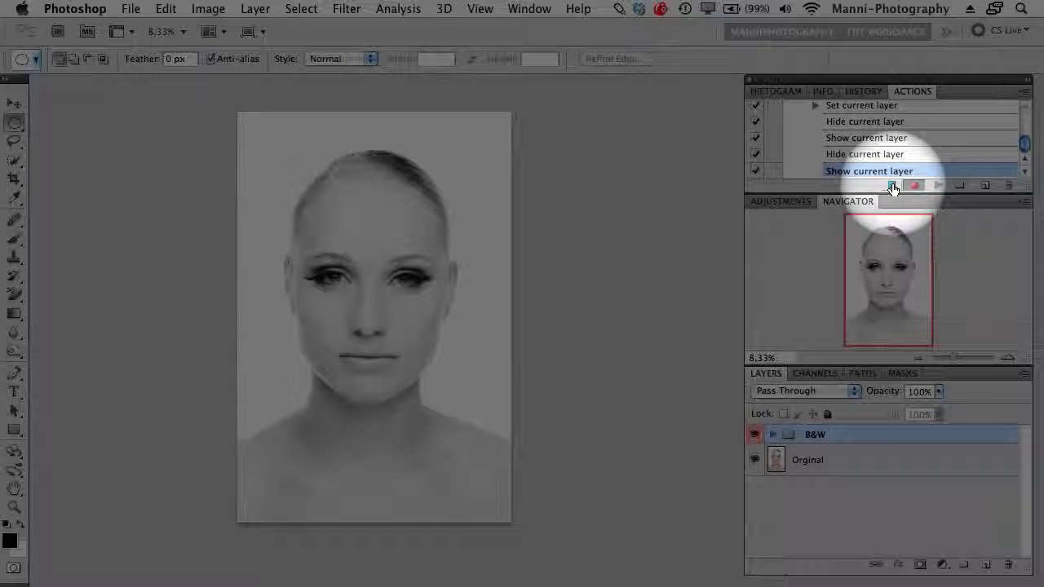
{"action": "left_click", "coordinate": [894, 187]}
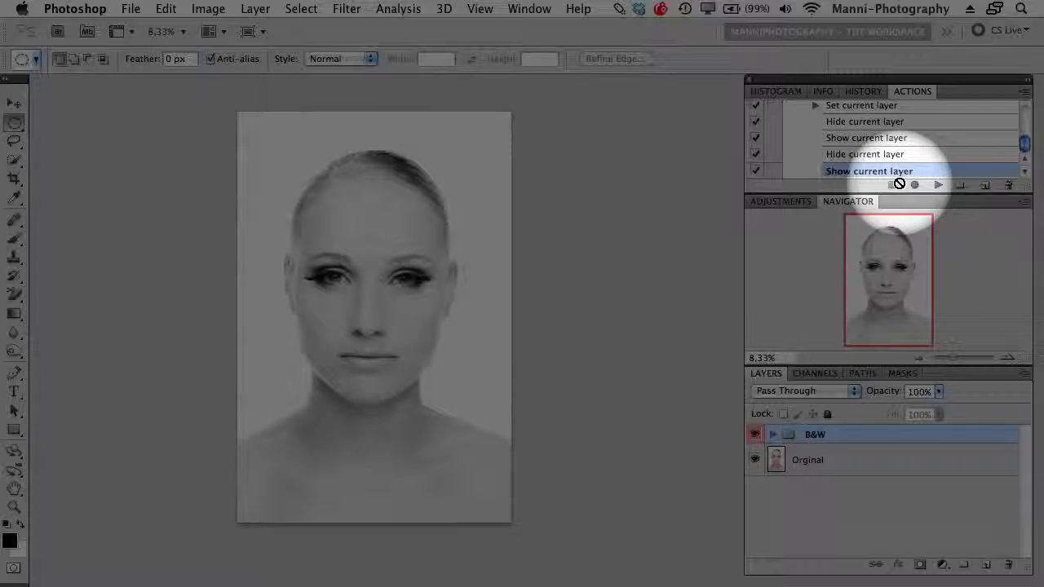
Collapse the recorded steps of the Black & White action in the KIKI - MANNIPHOTO set and select the action
{"action": "left_click_drag", "start_coordinate": [1021, 144], "coordinate": [1024, 117]}
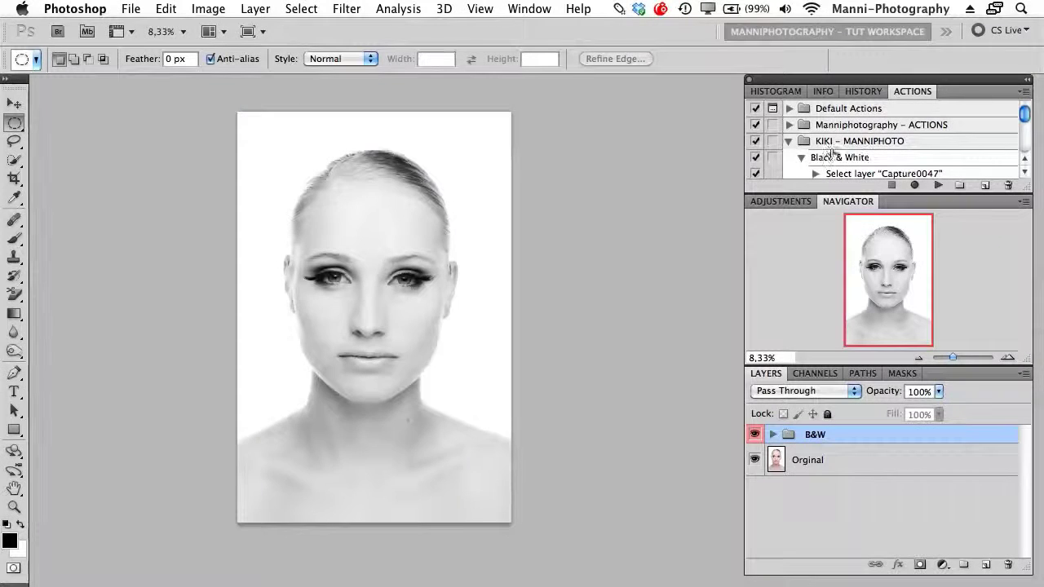
{"action": "left_click", "coordinate": [799, 157]}
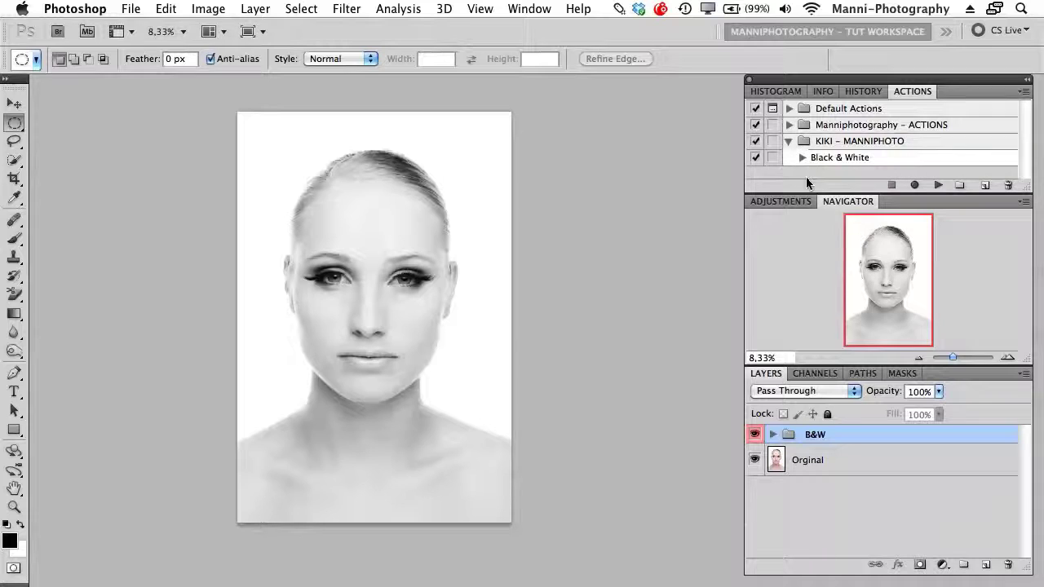
{"action": "left_click", "coordinate": [814, 160]}
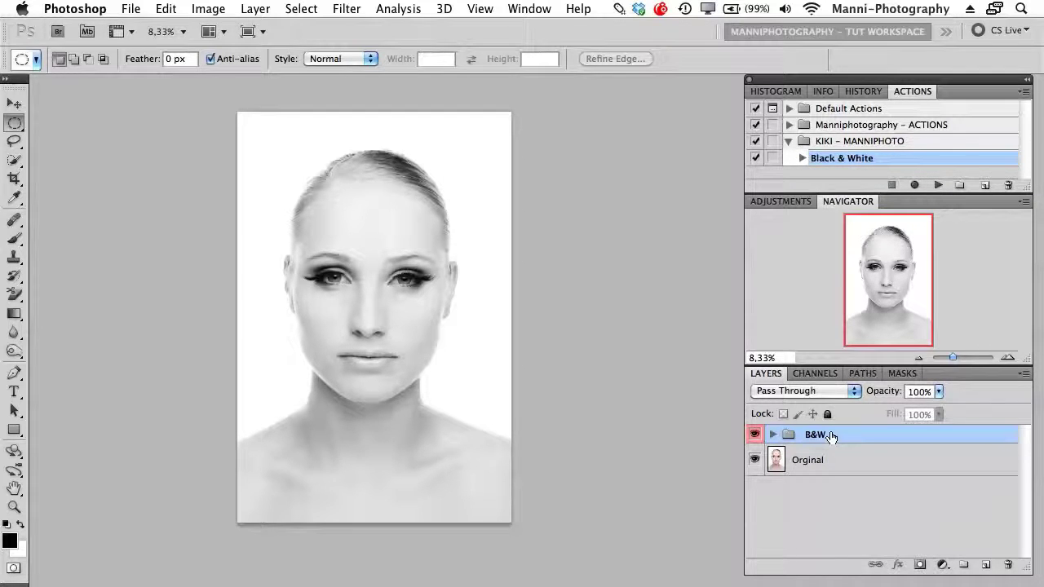
{"action": "left_click_drag", "start_coordinate": [830, 437], "coordinate": [893, 433]}
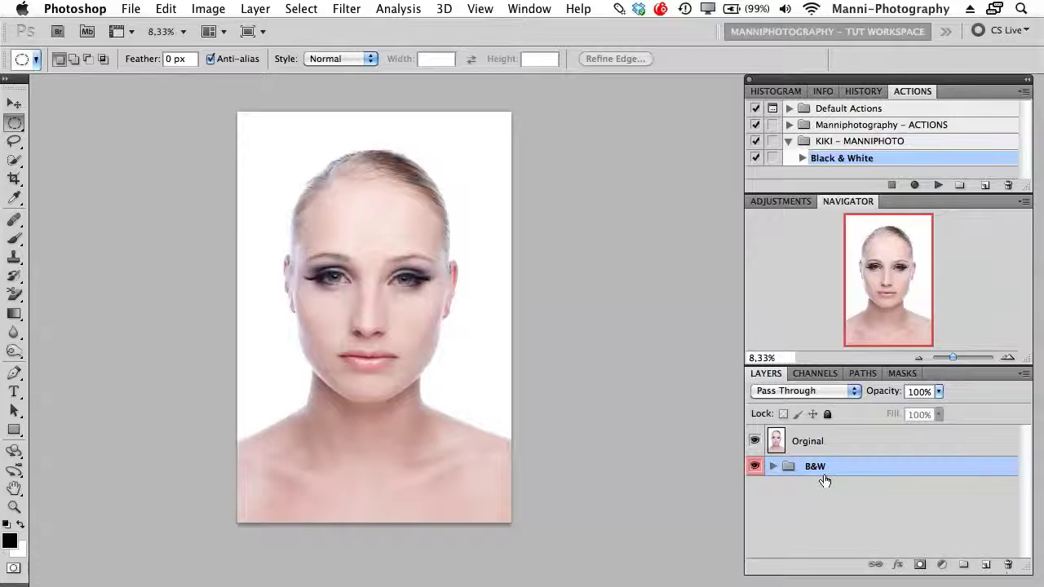
{"action": "left_click_drag", "start_coordinate": [815, 440], "coordinate": [795, 488]}
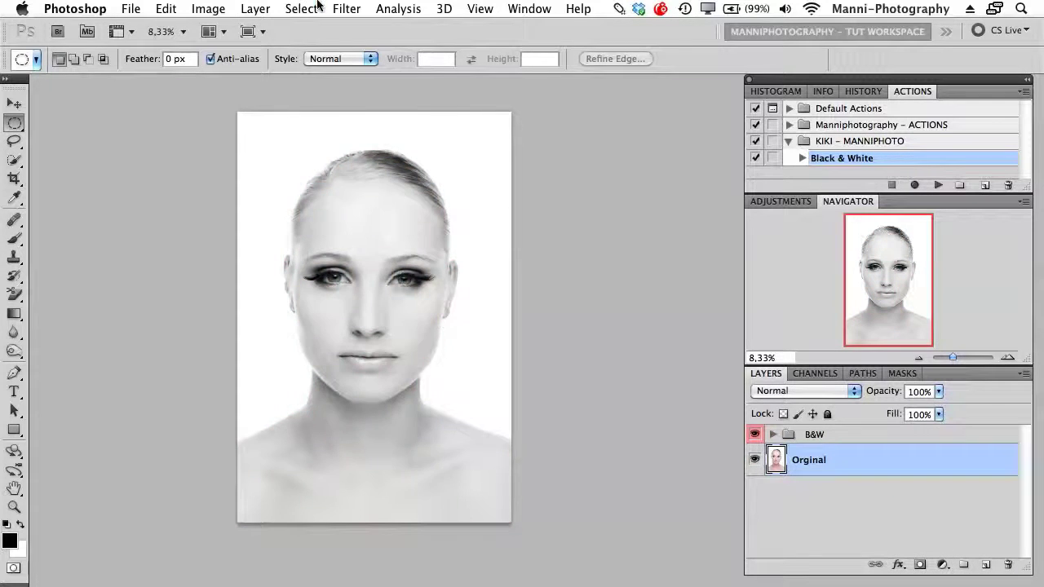
{"action": "left_click", "coordinate": [342, 8]}
{"action": "mouse_move", "coordinate": [187, 8]}
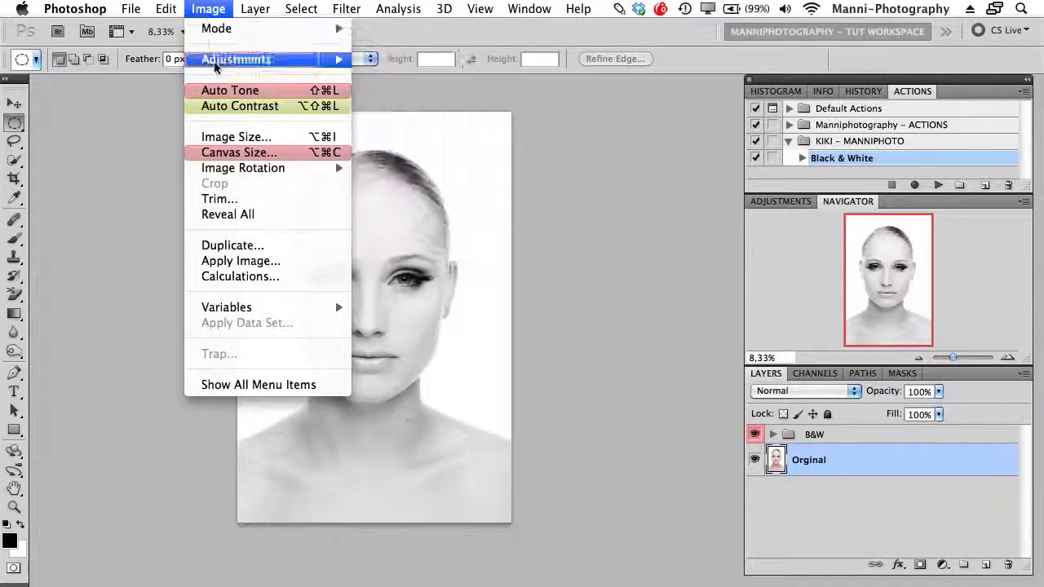
{"action": "mouse_move", "coordinate": [148, 7]}
{"action": "left_click", "coordinate": [637, 102]}
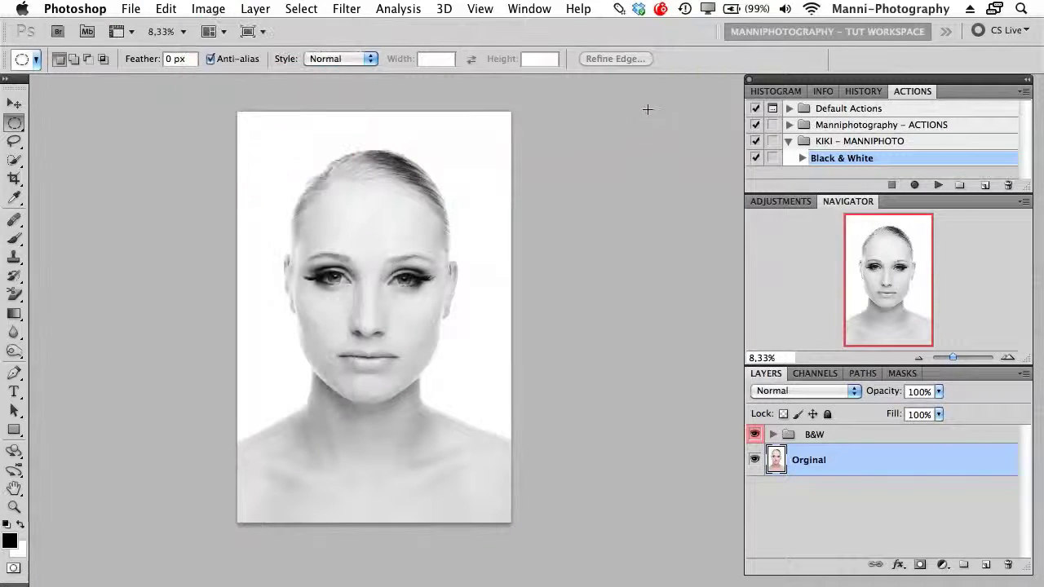
Delete the B&W group from the document and collapse the KIKI - MANNIPHOTO action set
{"action": "left_click", "coordinate": [857, 141]}
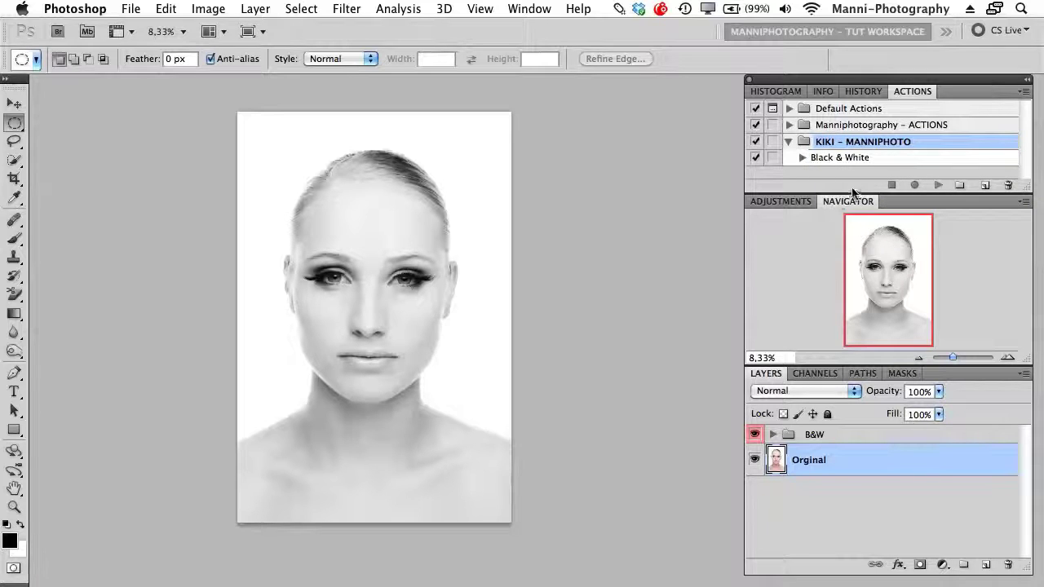
{"action": "left_click", "coordinate": [851, 438]}
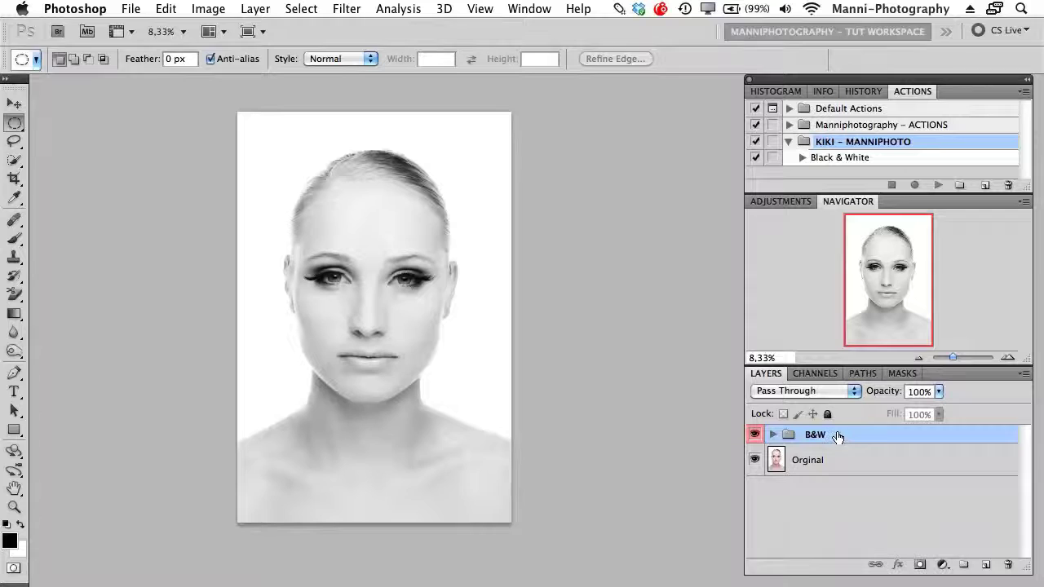
{"action": "left_click_drag", "start_coordinate": [837, 440], "coordinate": [1005, 566]}
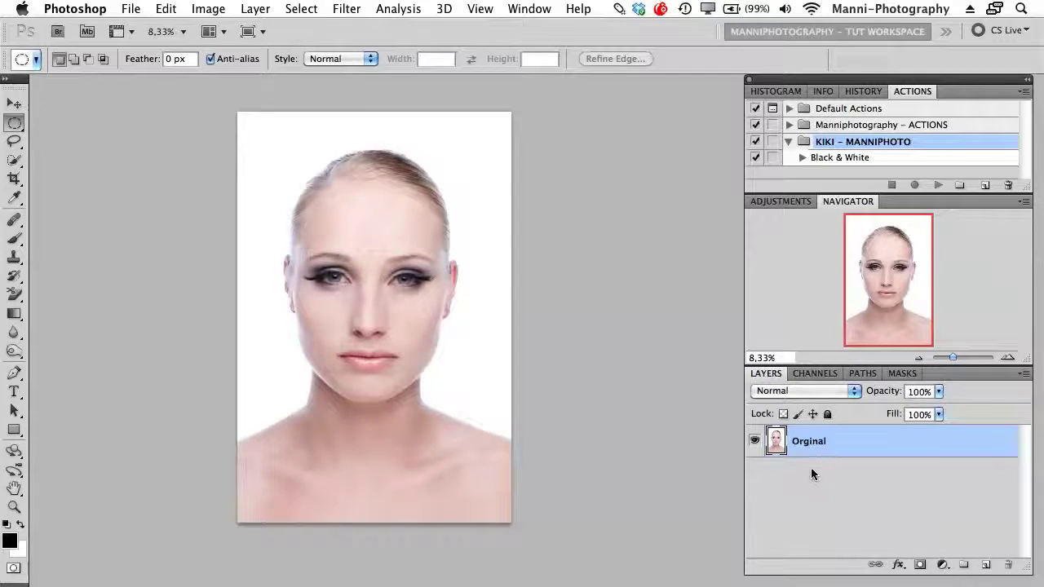
{"action": "left_click", "coordinate": [789, 143]}
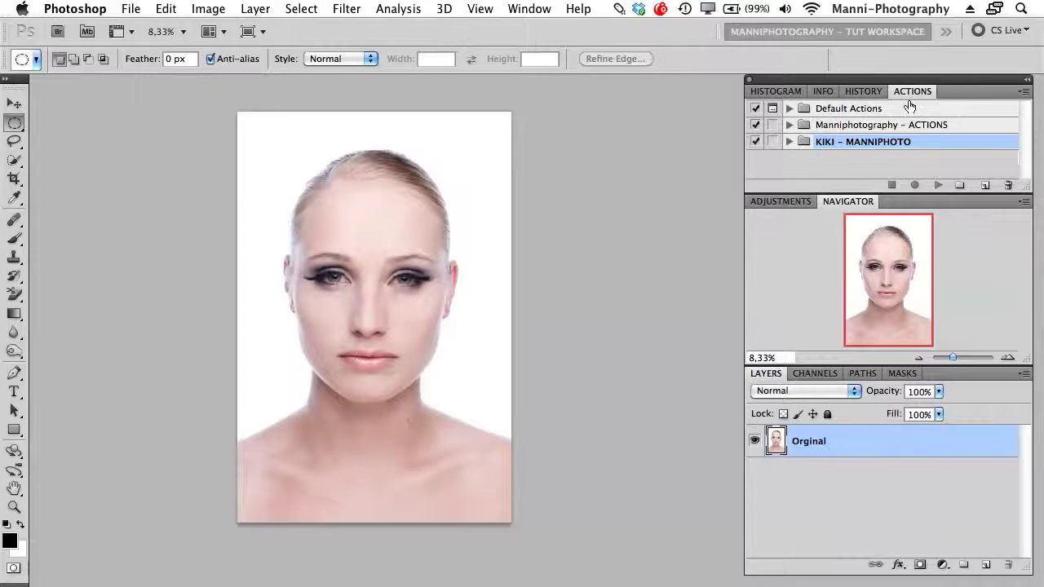
Rename the Orginal layer as "nikon d7000" and keep it selected
{"action": "left_click", "coordinate": [775, 91]}
{"action": "left_click", "coordinate": [864, 92]}
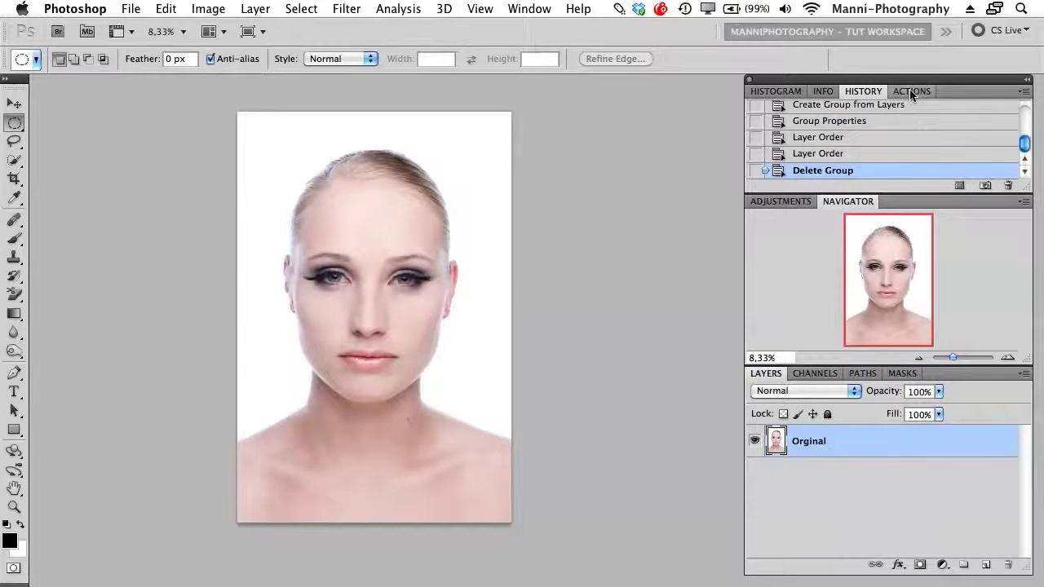
{"action": "double_click", "coordinate": [807, 447]}
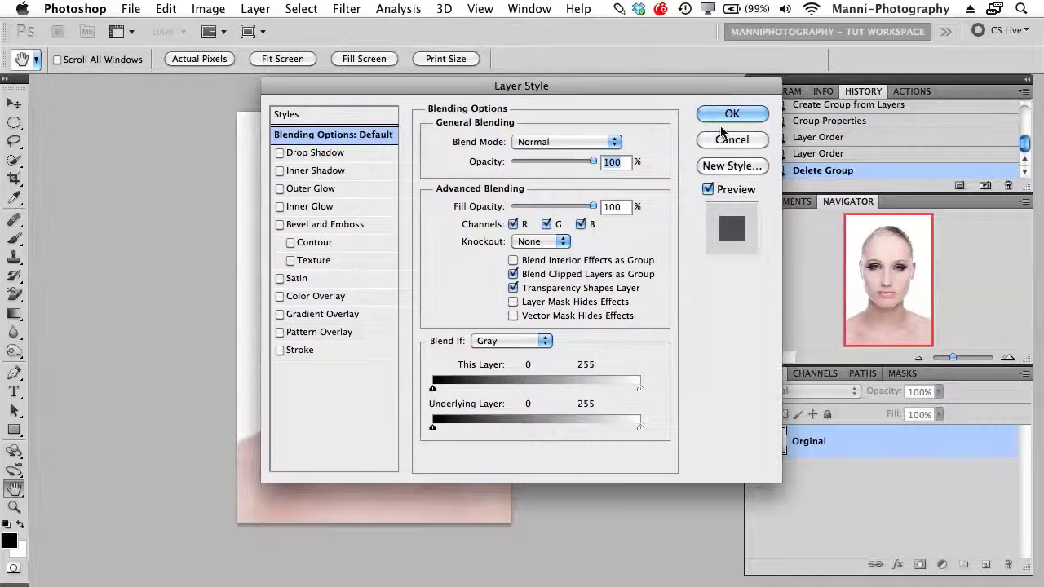
{"action": "key", "text": "Escape"}
{"action": "double_click", "coordinate": [807, 441]}
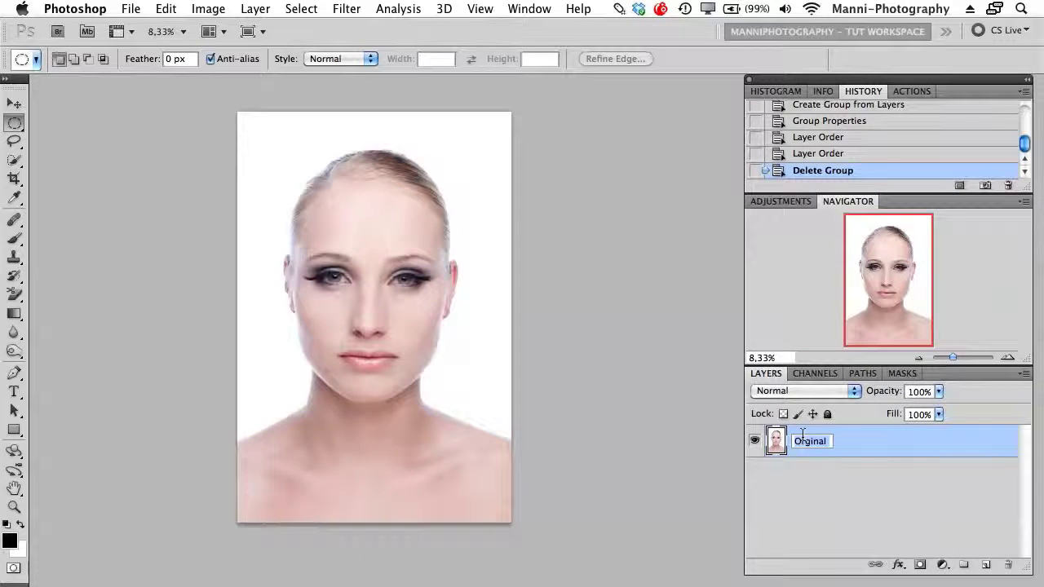
{"action": "type", "text": "nikon "}
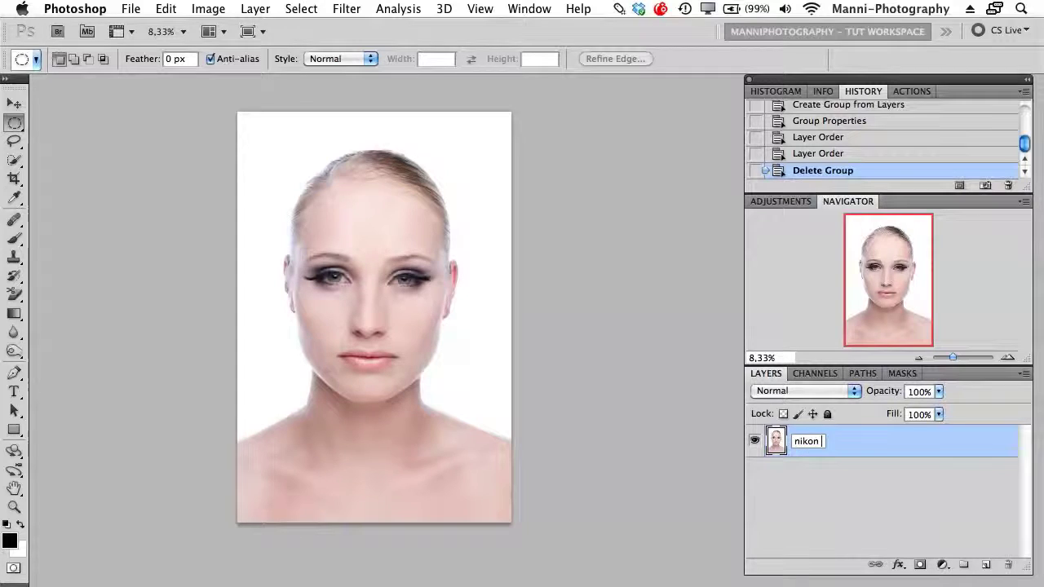
{"action": "type", "text": "d700"}
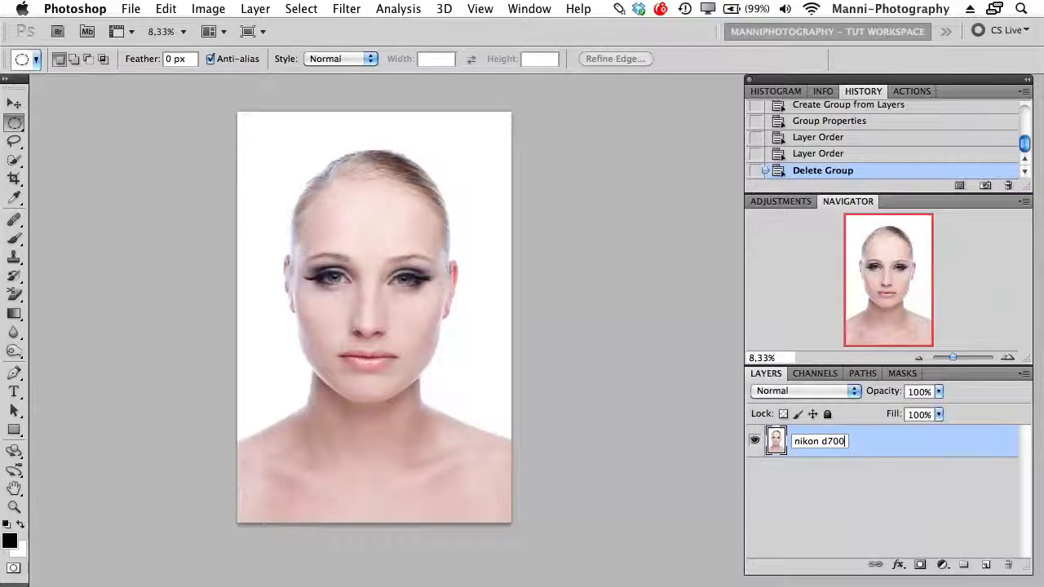
{"action": "type", "text": "0"}
{"action": "key", "text": "Return"}
{"action": "left_click", "coordinate": [785, 458]}
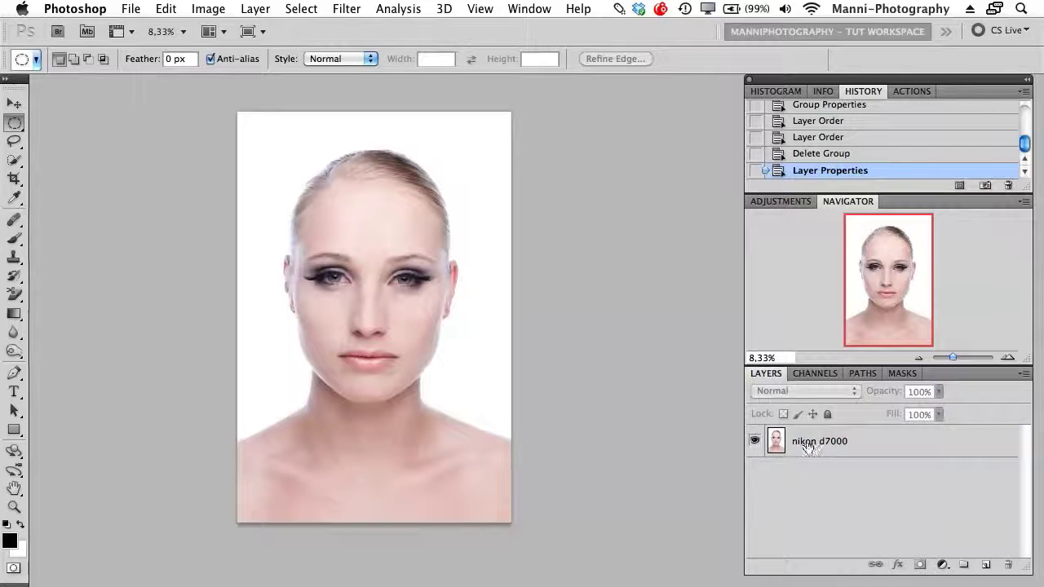
{"action": "left_click", "coordinate": [874, 441]}
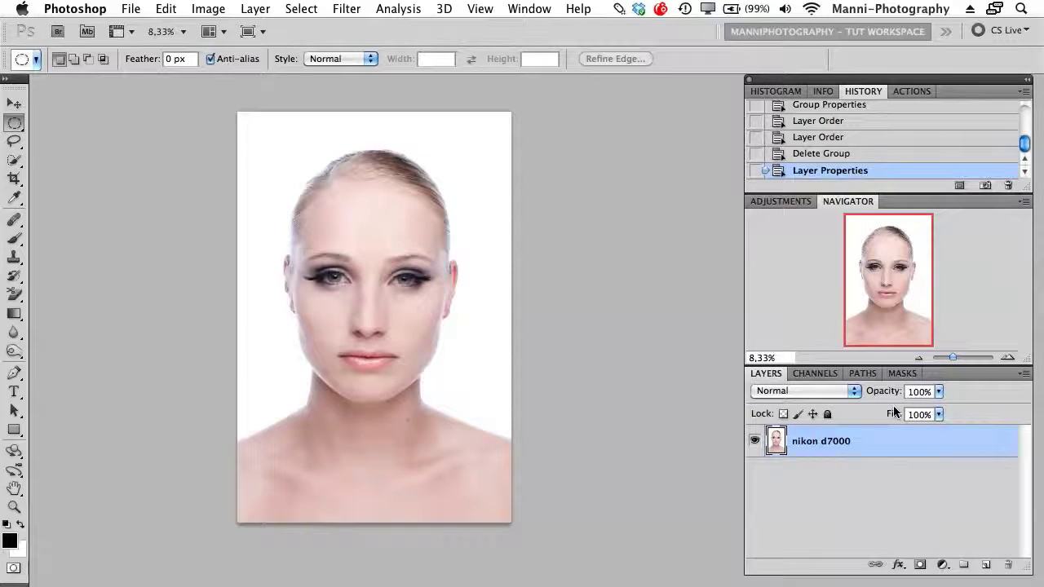
Play the Black & White action from the KIKI - MANNIPHOTO set on the nikon d7000 layer, continuing past the layer-selection alert
{"action": "left_click", "coordinate": [905, 91]}
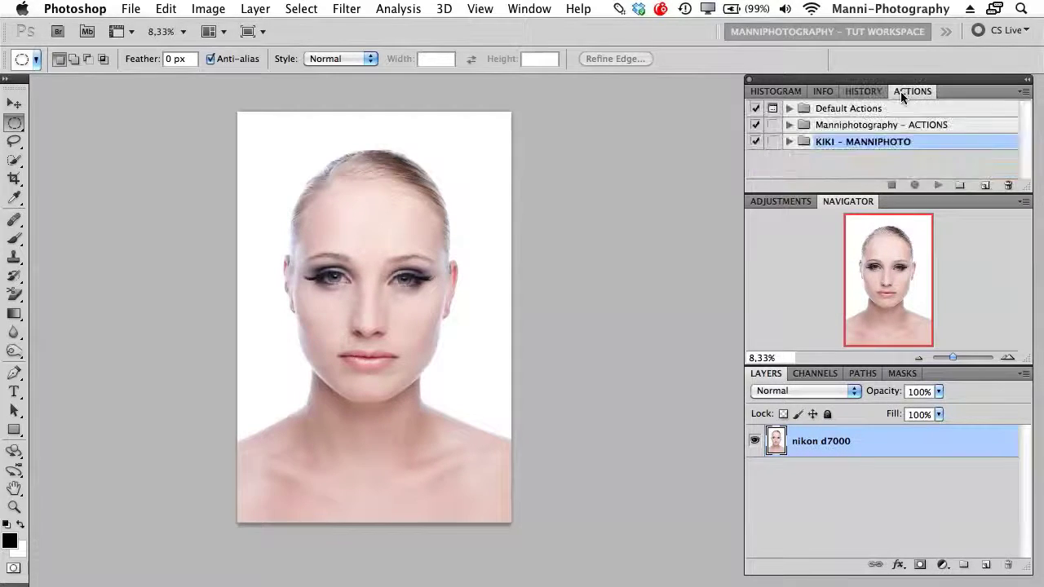
{"action": "left_click", "coordinate": [789, 143]}
{"action": "left_click", "coordinate": [849, 158]}
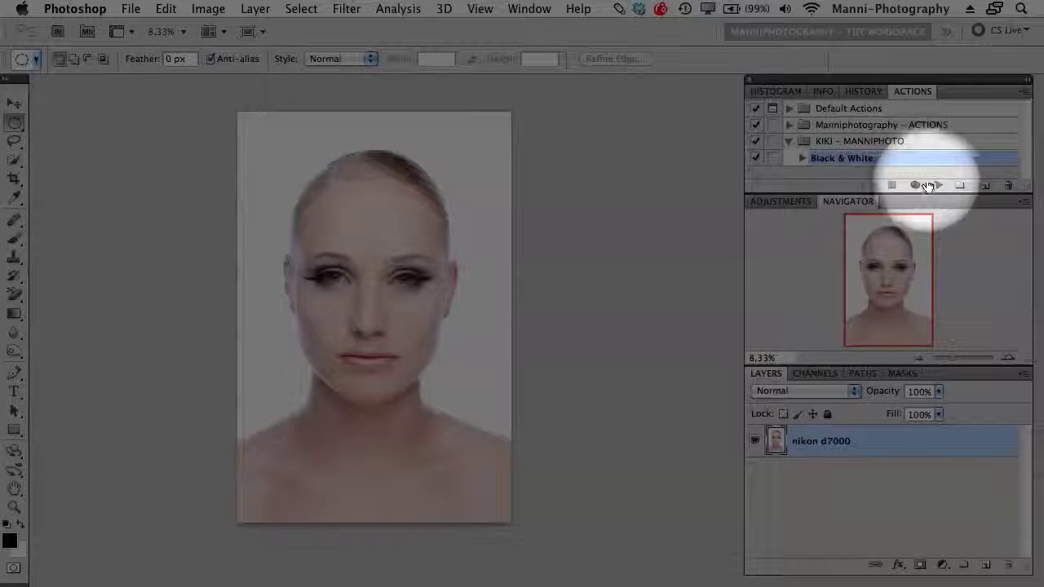
{"action": "left_click", "coordinate": [939, 186]}
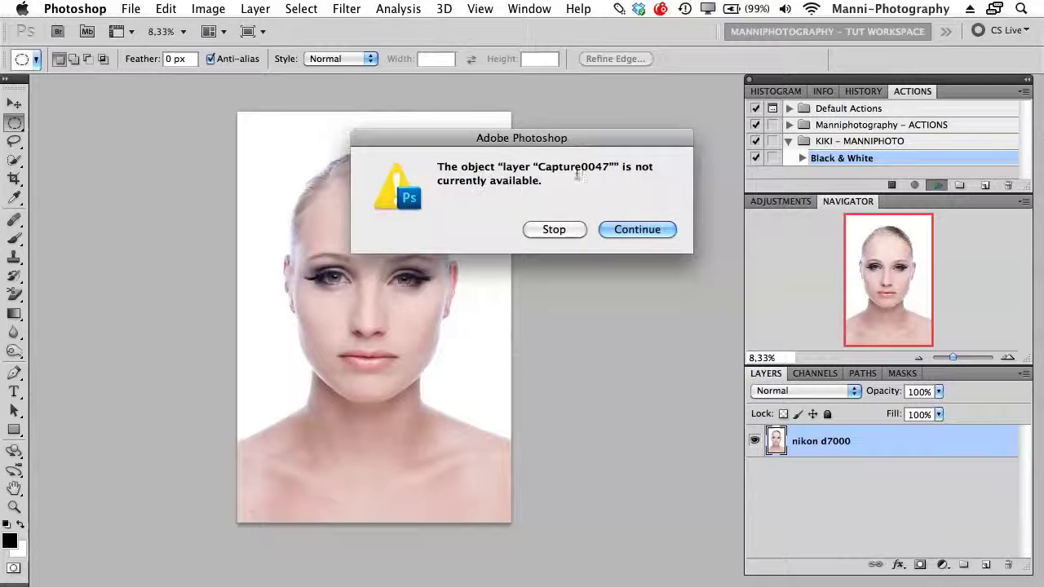
{"action": "left_click", "coordinate": [620, 231]}
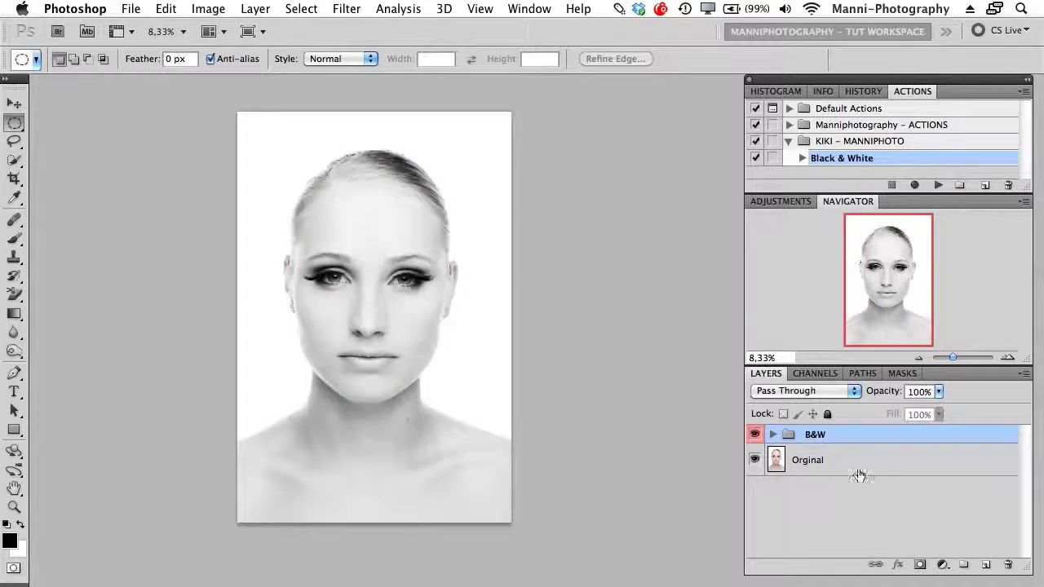
Toggle the B&W group's visibility and expand and collapse the group to check what the action produced
{"action": "left_click", "coordinate": [754, 435]}
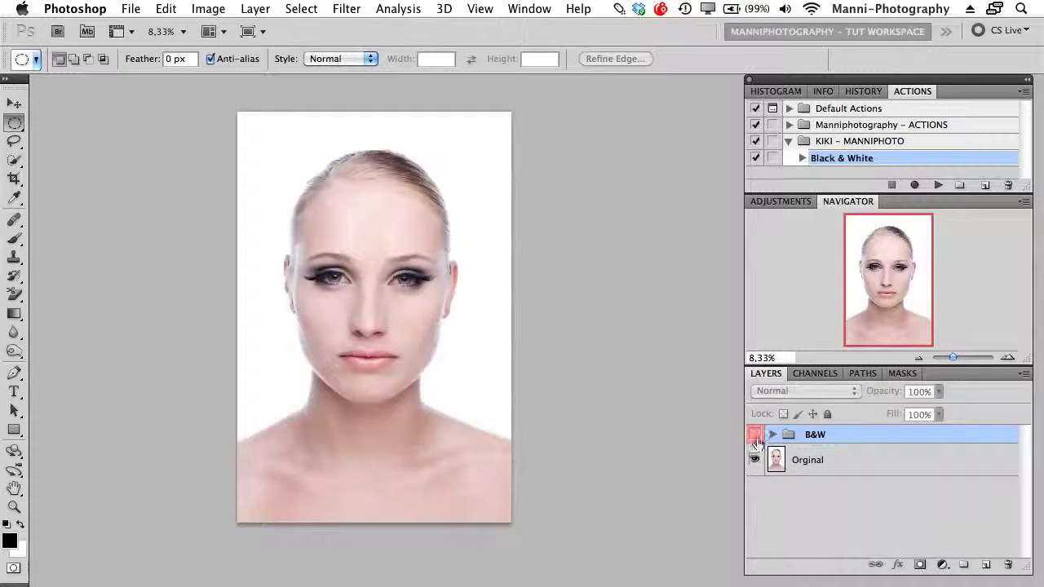
{"action": "left_click", "coordinate": [755, 435]}
{"action": "left_click", "coordinate": [774, 435]}
{"action": "left_click", "coordinate": [771, 434]}
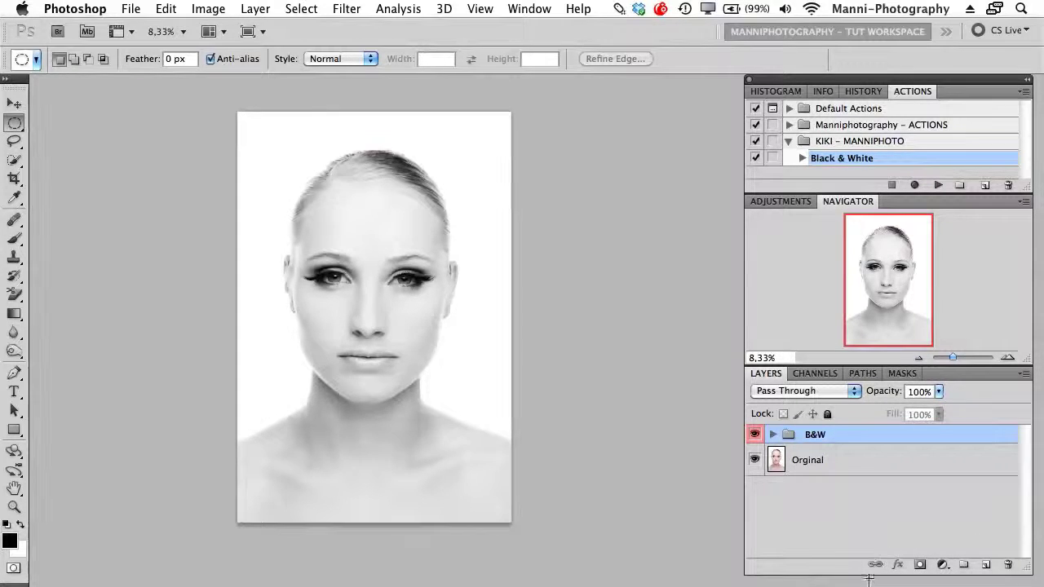
Delete the B&W group again and return the document to standard screen mode
{"action": "key", "text": "BackSpace"}
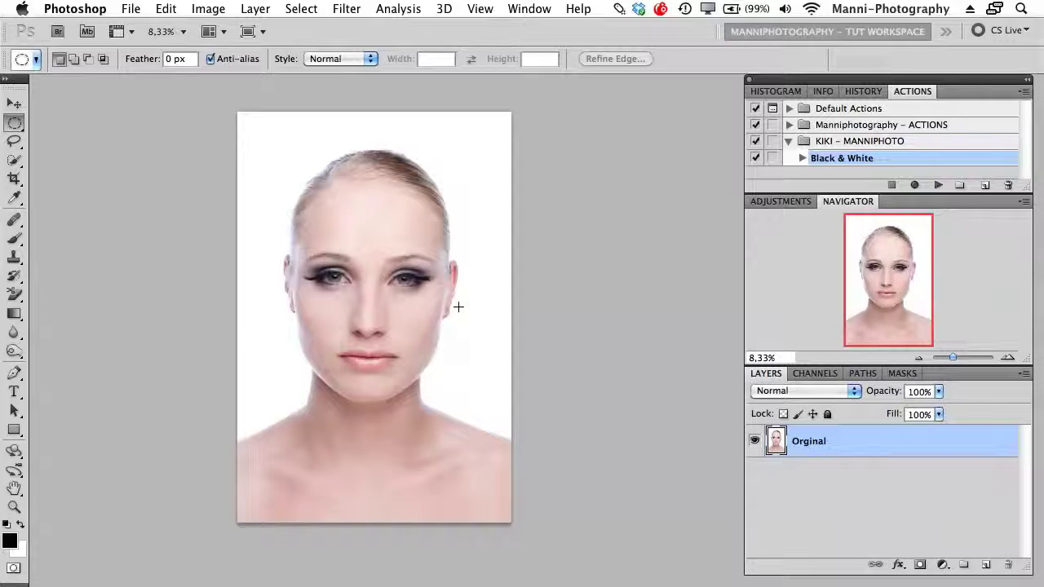
{"action": "key", "text": "f"}
{"action": "key", "text": "f"}
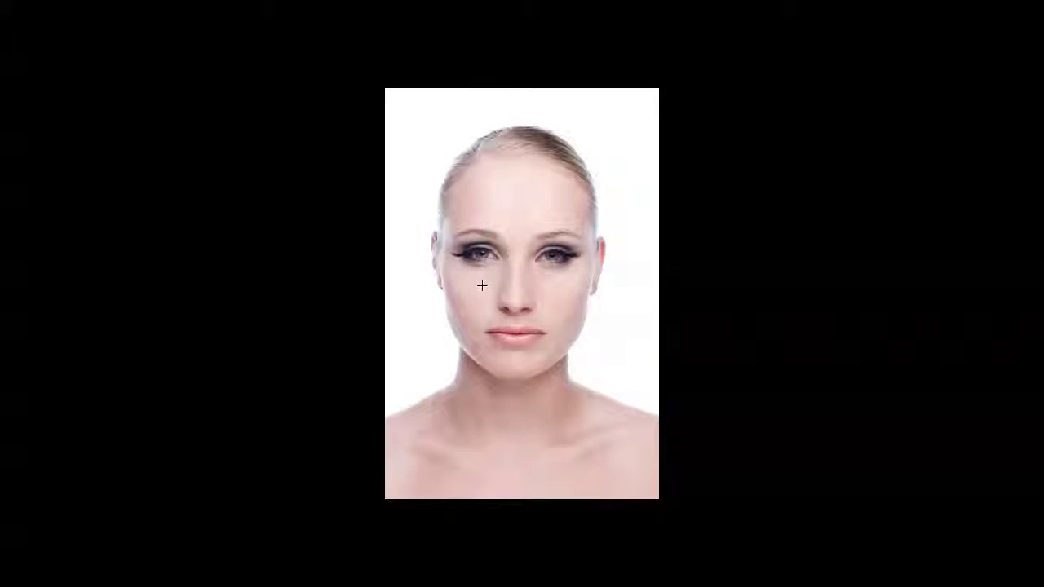
{"action": "key", "text": "f"}
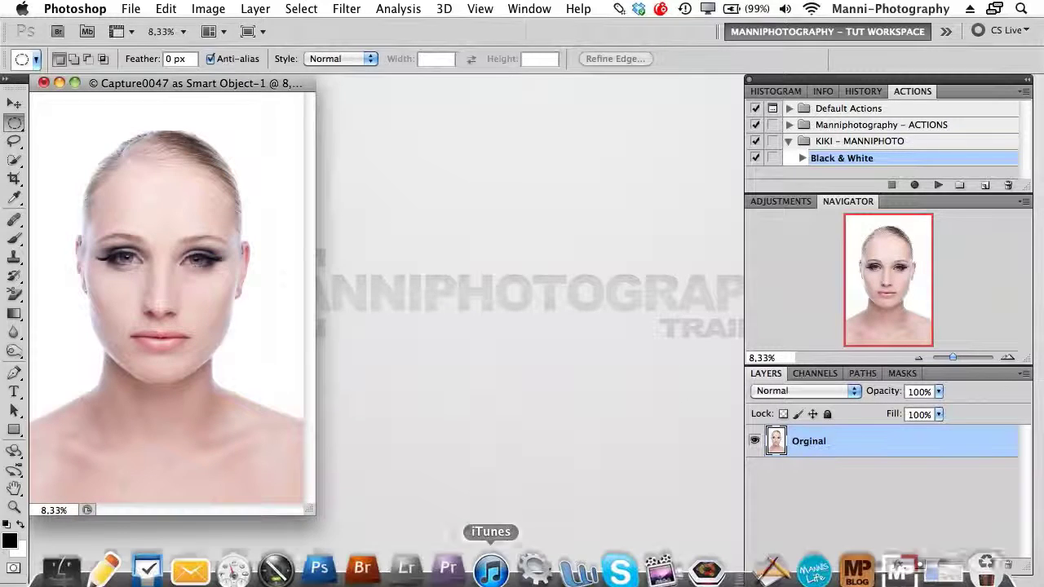
Switch to Adobe Bridge and open Capture0049.nef through Camera Raw as a smart object in Photoshop
{"action": "left_click", "coordinate": [362, 568]}
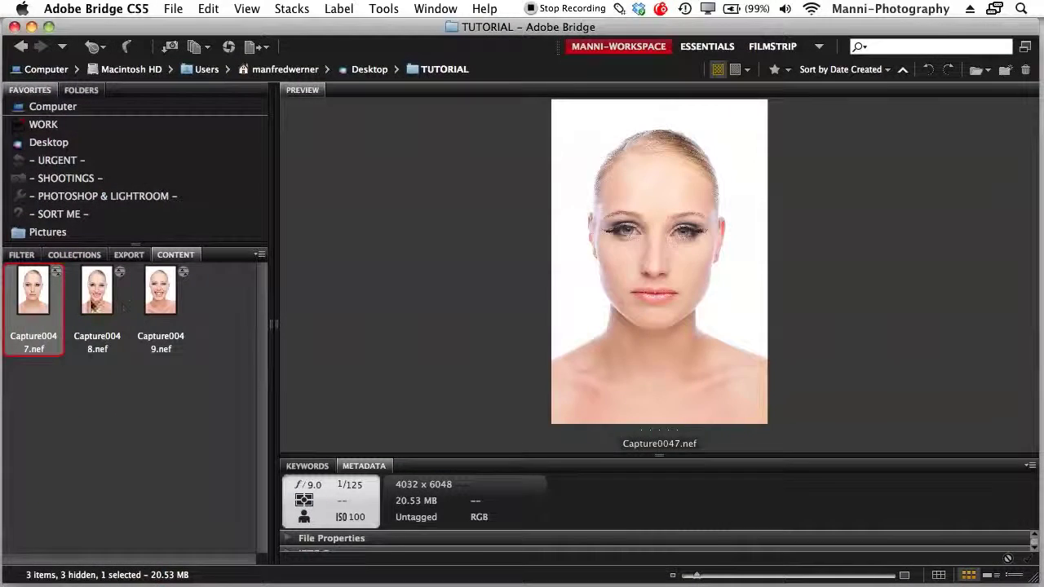
{"action": "left_click", "coordinate": [94, 304]}
{"action": "left_click", "coordinate": [153, 287]}
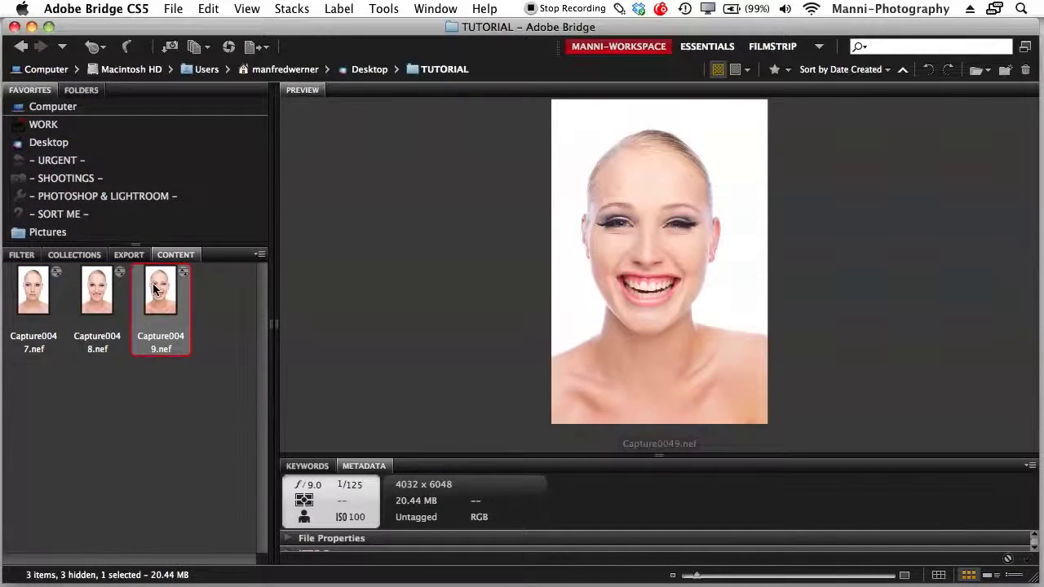
{"action": "key", "text": "super+Tab"}
{"action": "left_click", "coordinate": [671, 384]}
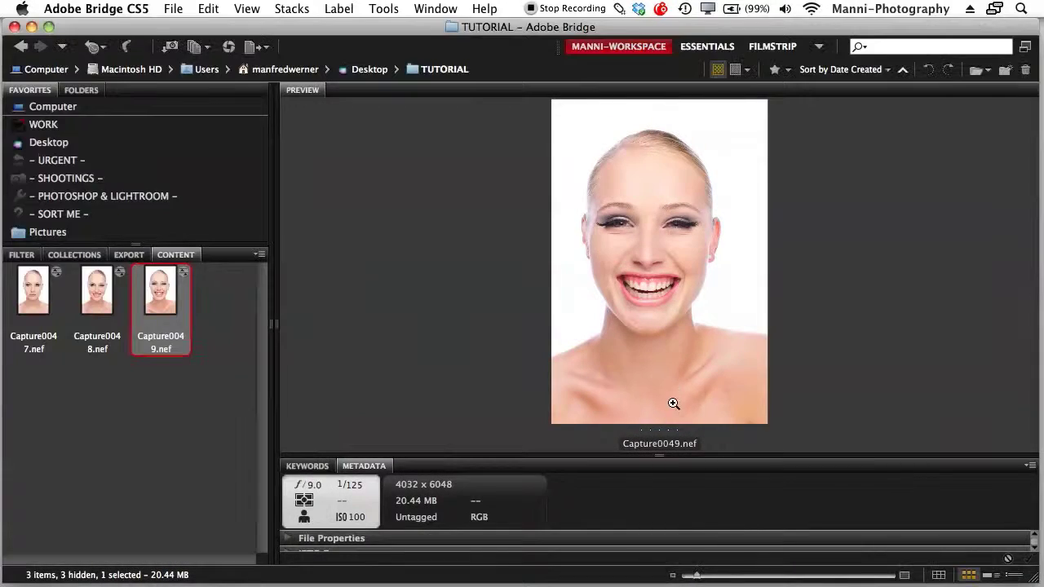
{"action": "key", "text": "super+r"}
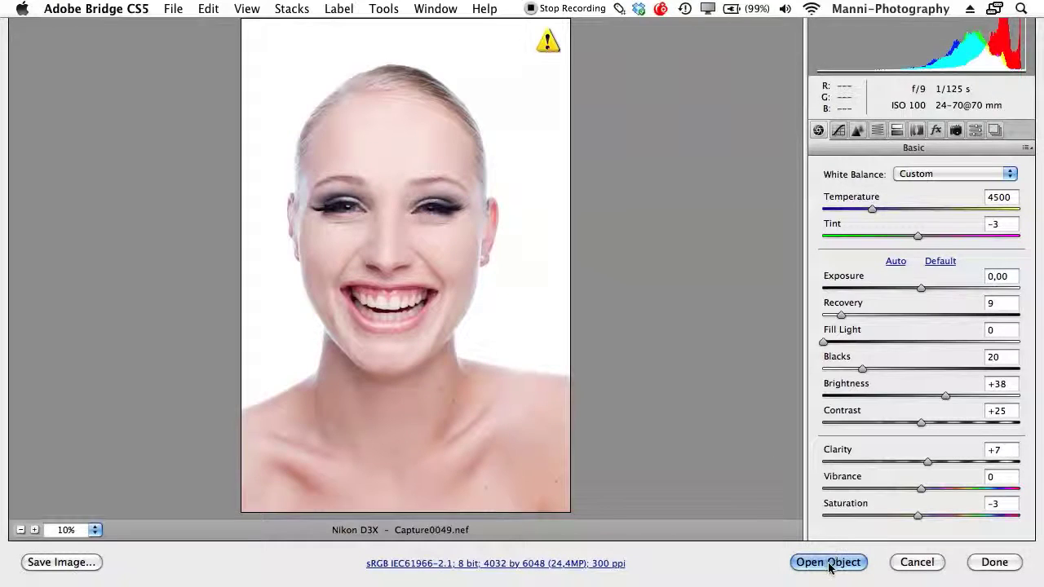
{"action": "left_click", "coordinate": [829, 563]}
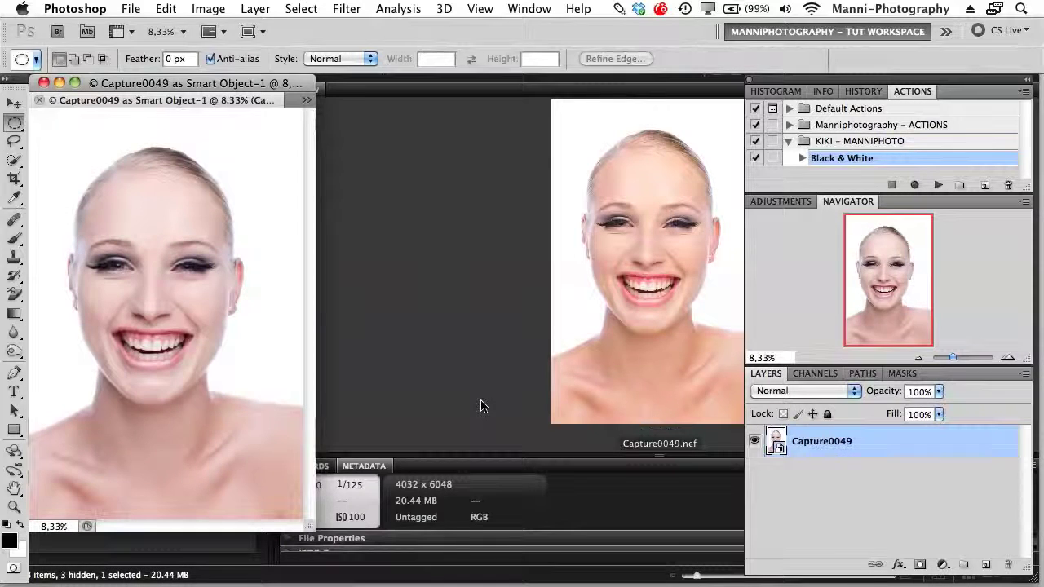
Play the Black & White action on the Capture0049 image in full-screen mode and toggle the B&W group's visibility to compare
{"action": "key", "text": "f"}
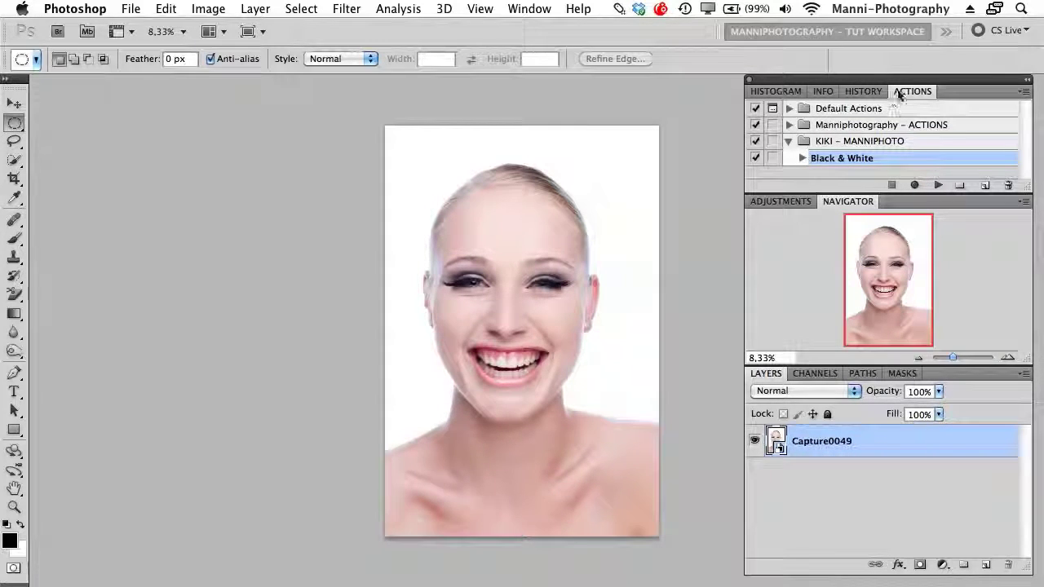
{"action": "left_click", "coordinate": [937, 186]}
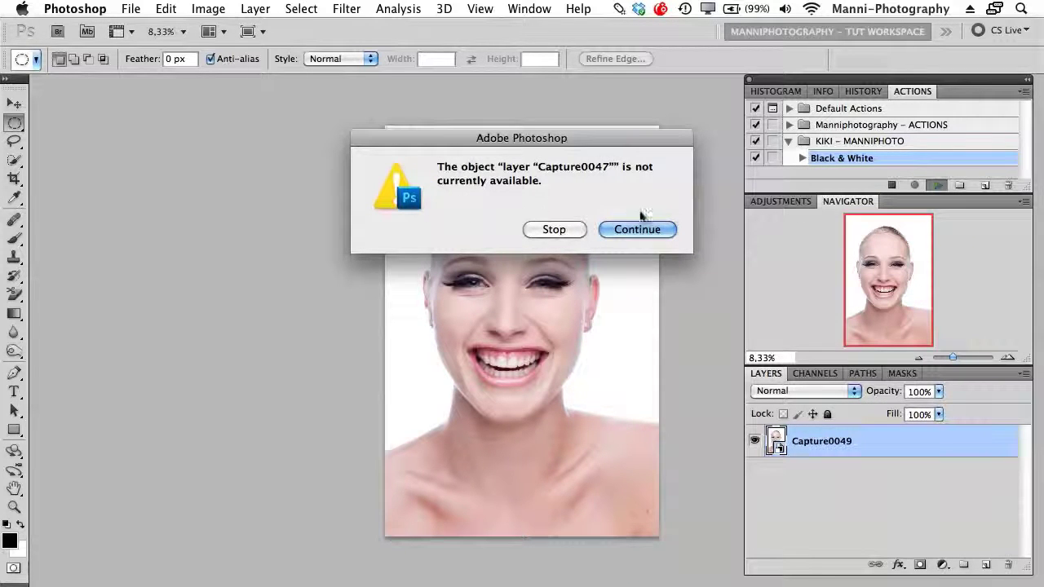
{"action": "left_click", "coordinate": [658, 231]}
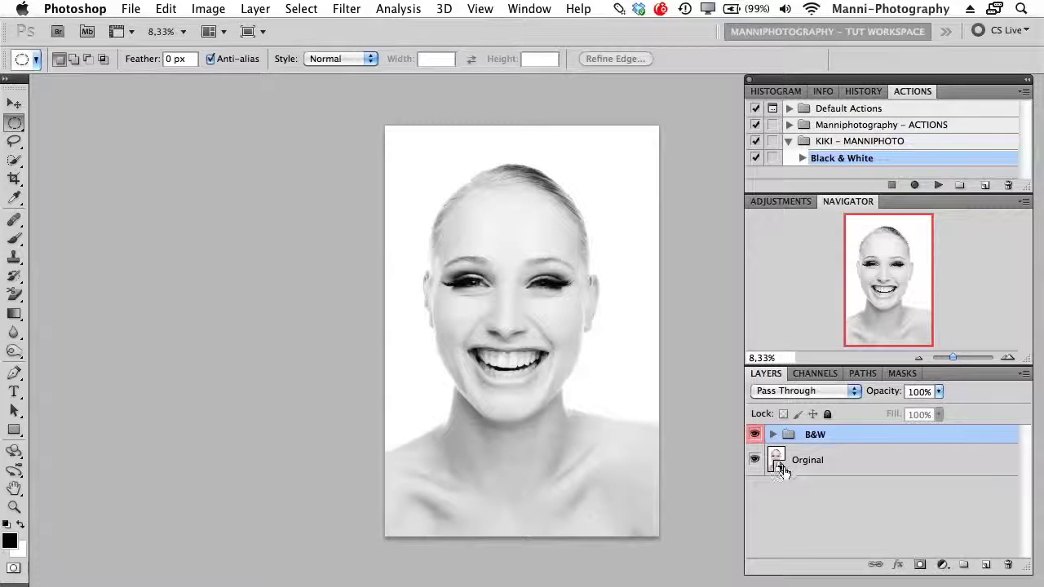
{"action": "left_click", "coordinate": [755, 436]}
{"action": "left_click", "coordinate": [755, 436]}
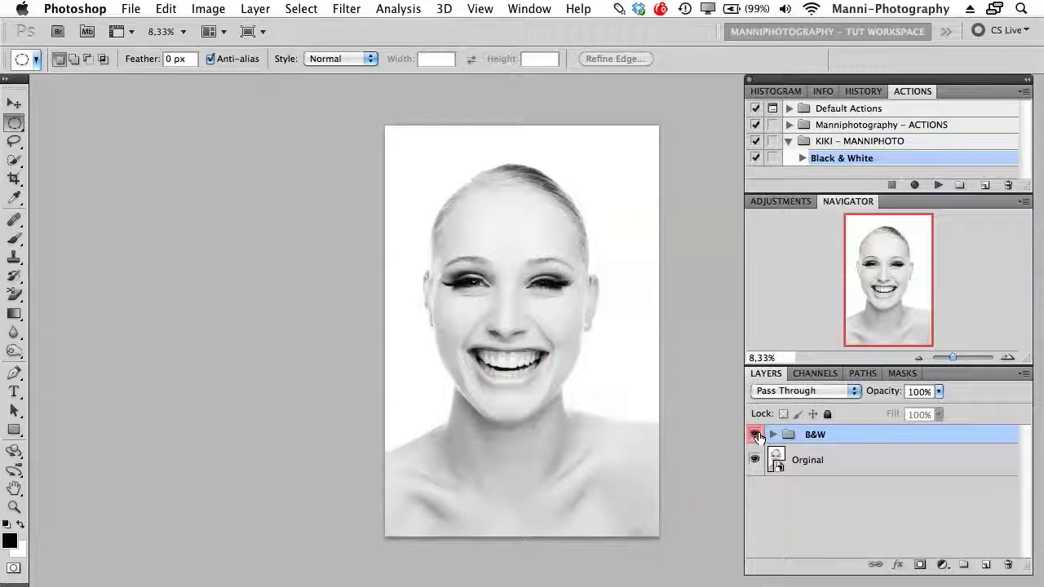